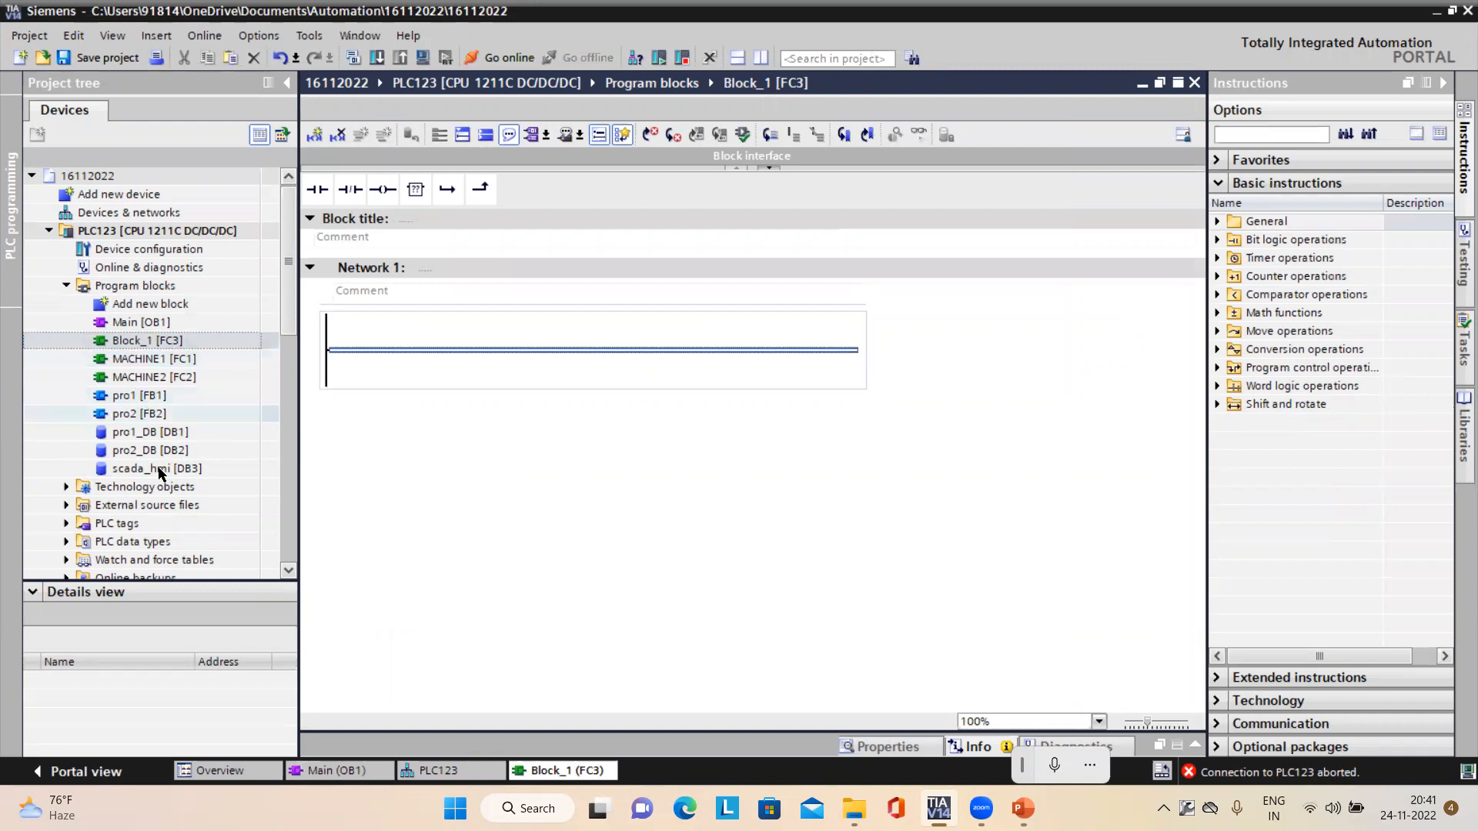
Insert a new empty ladder network directly after Network 8 in Main [OB1].
{"action": "left_click", "coordinate": [146, 337]}
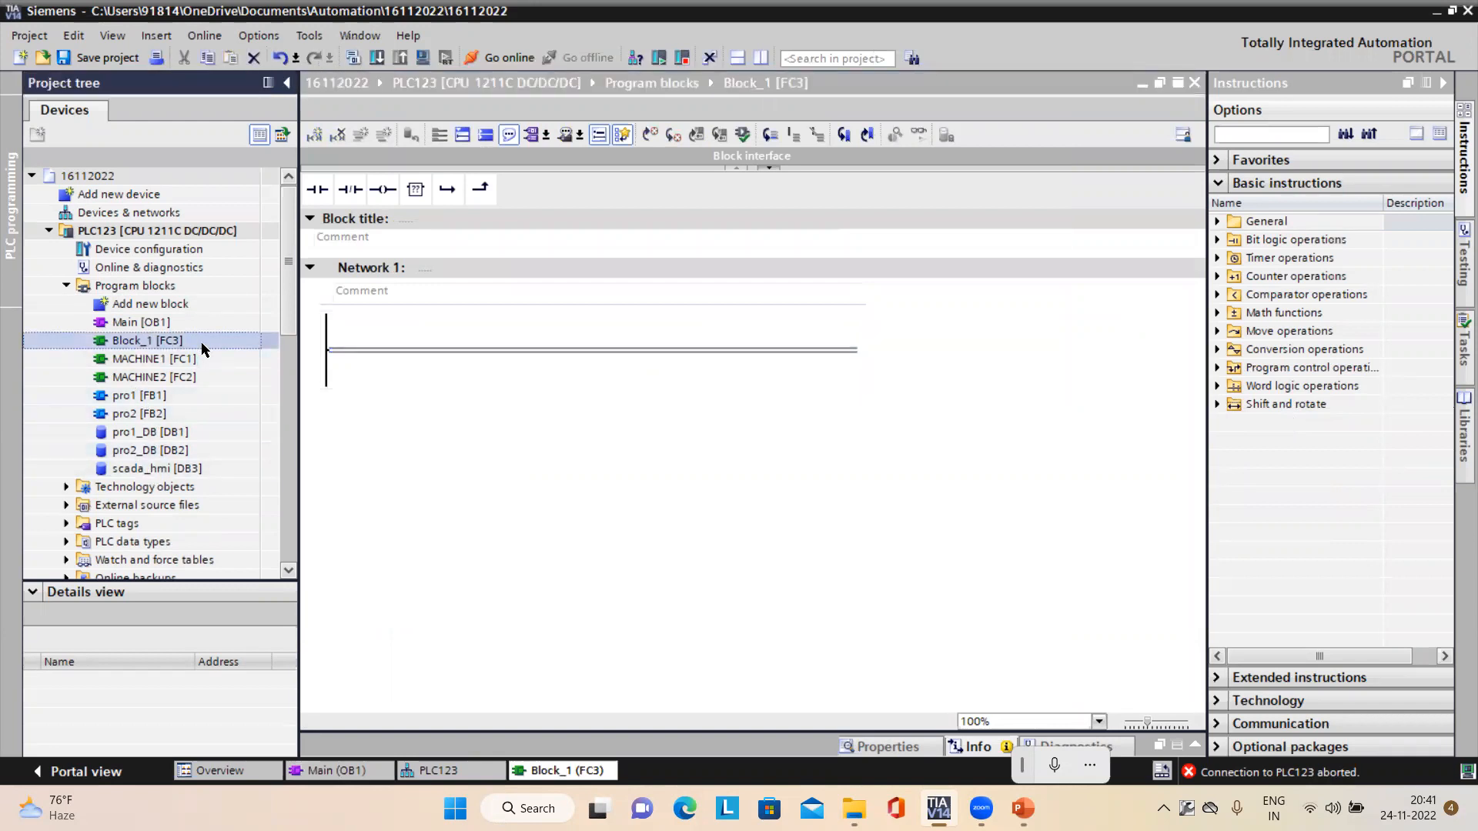
{"action": "left_click", "coordinate": [203, 342]}
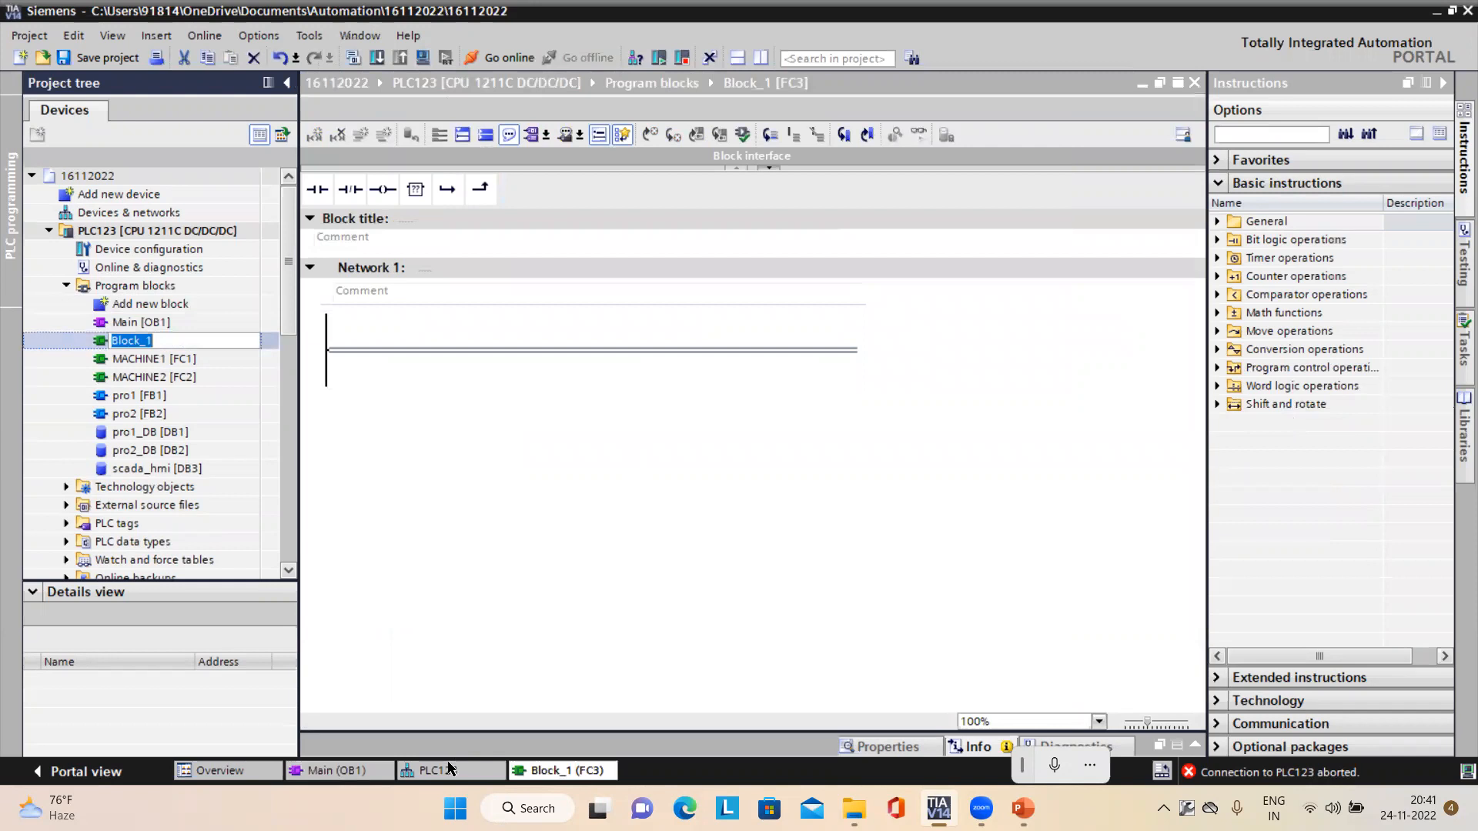
{"action": "left_click", "coordinate": [363, 773]}
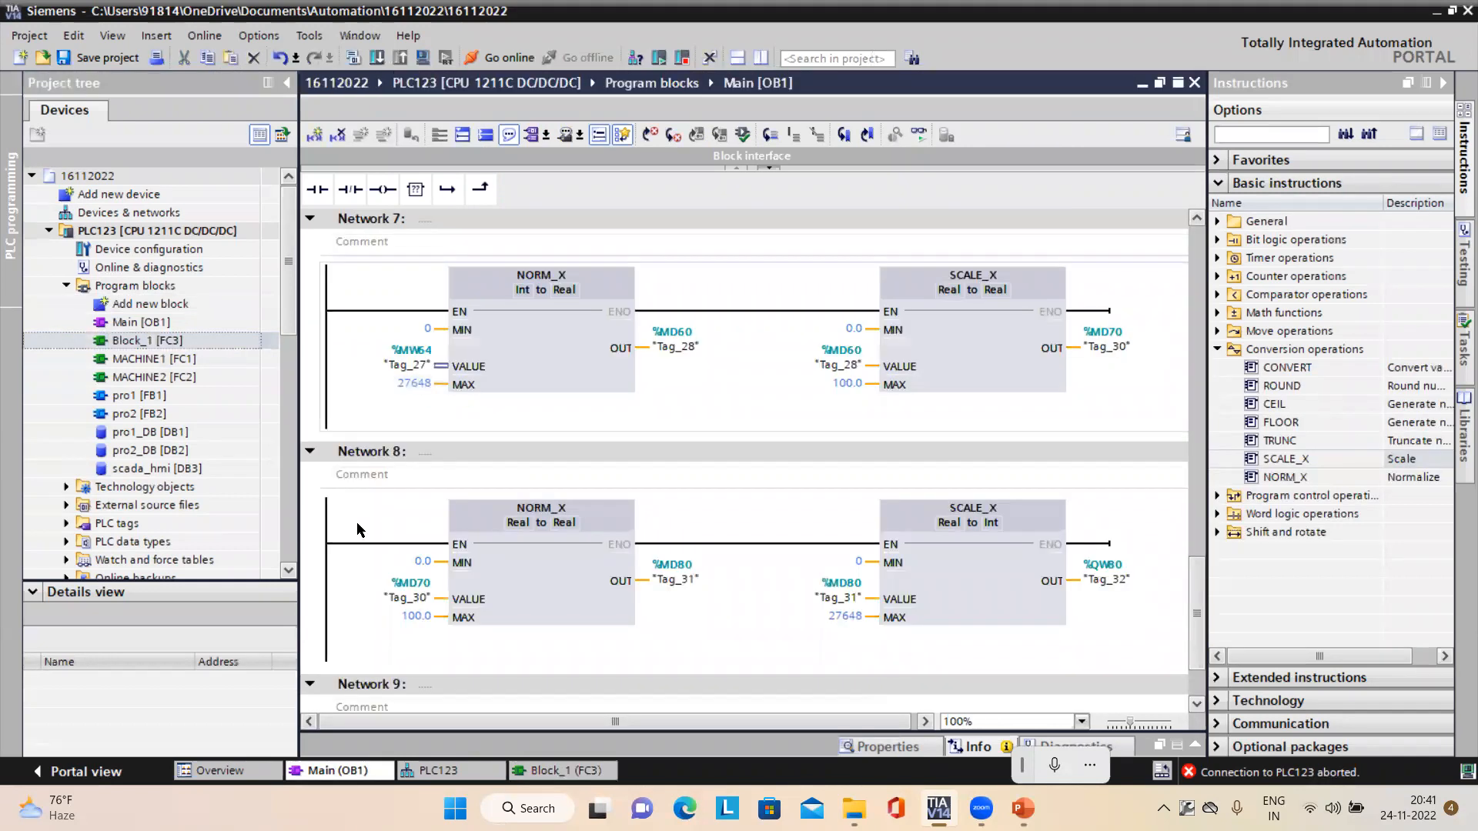
{"action": "left_click", "coordinate": [381, 454]}
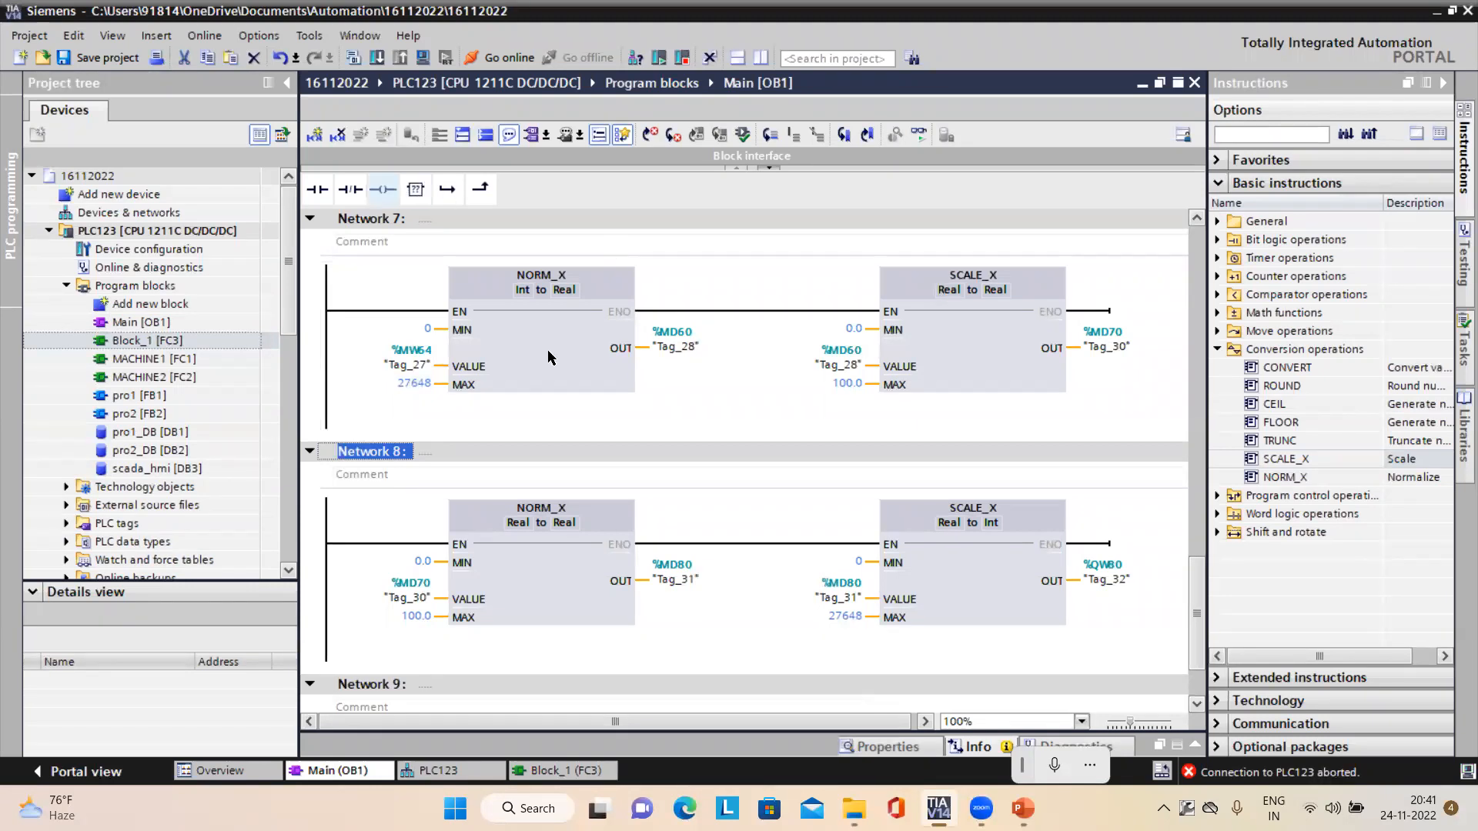
{"action": "right_click", "coordinate": [360, 460]}
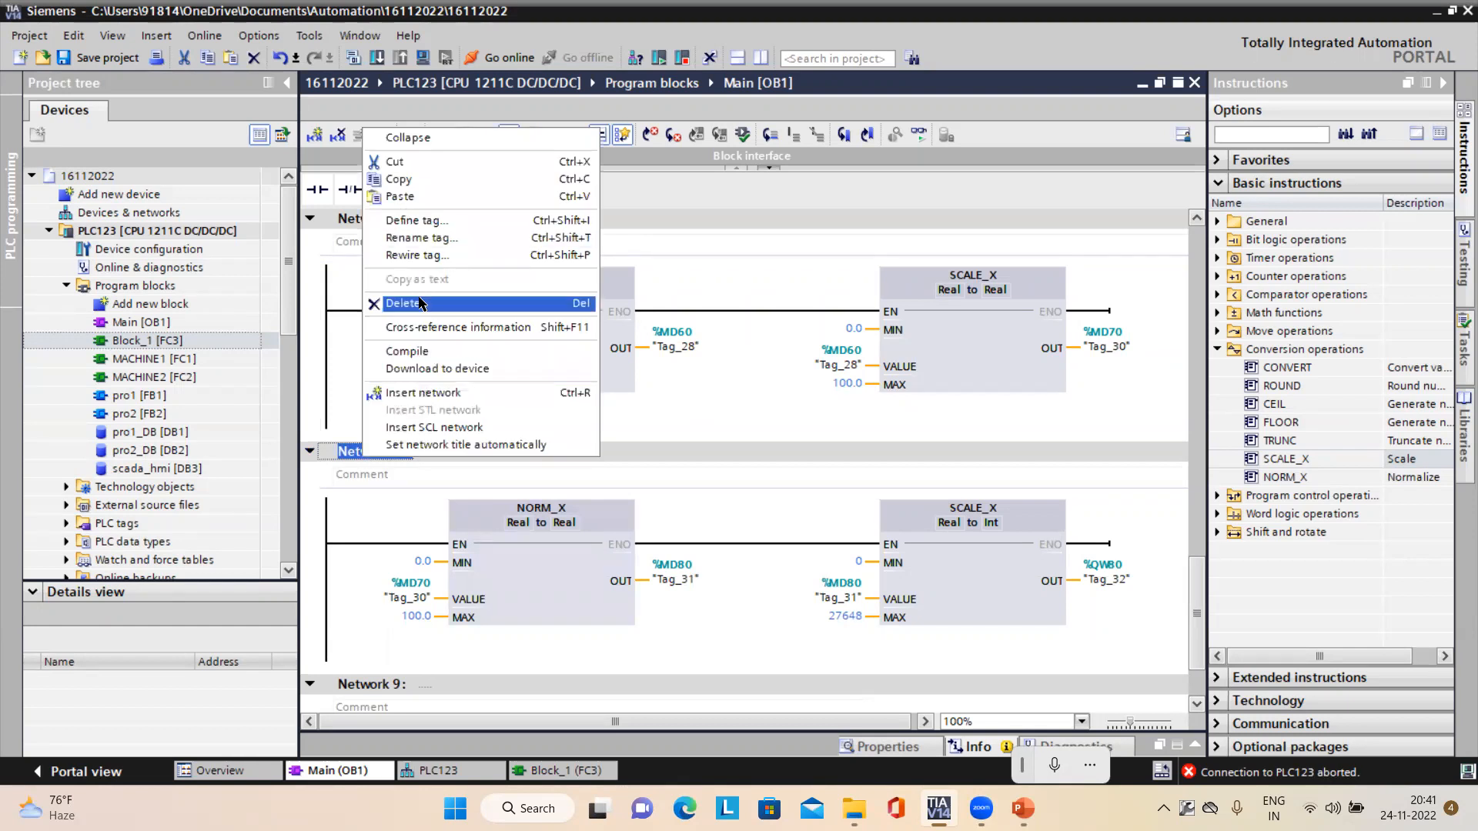
{"action": "left_click", "coordinate": [445, 395]}
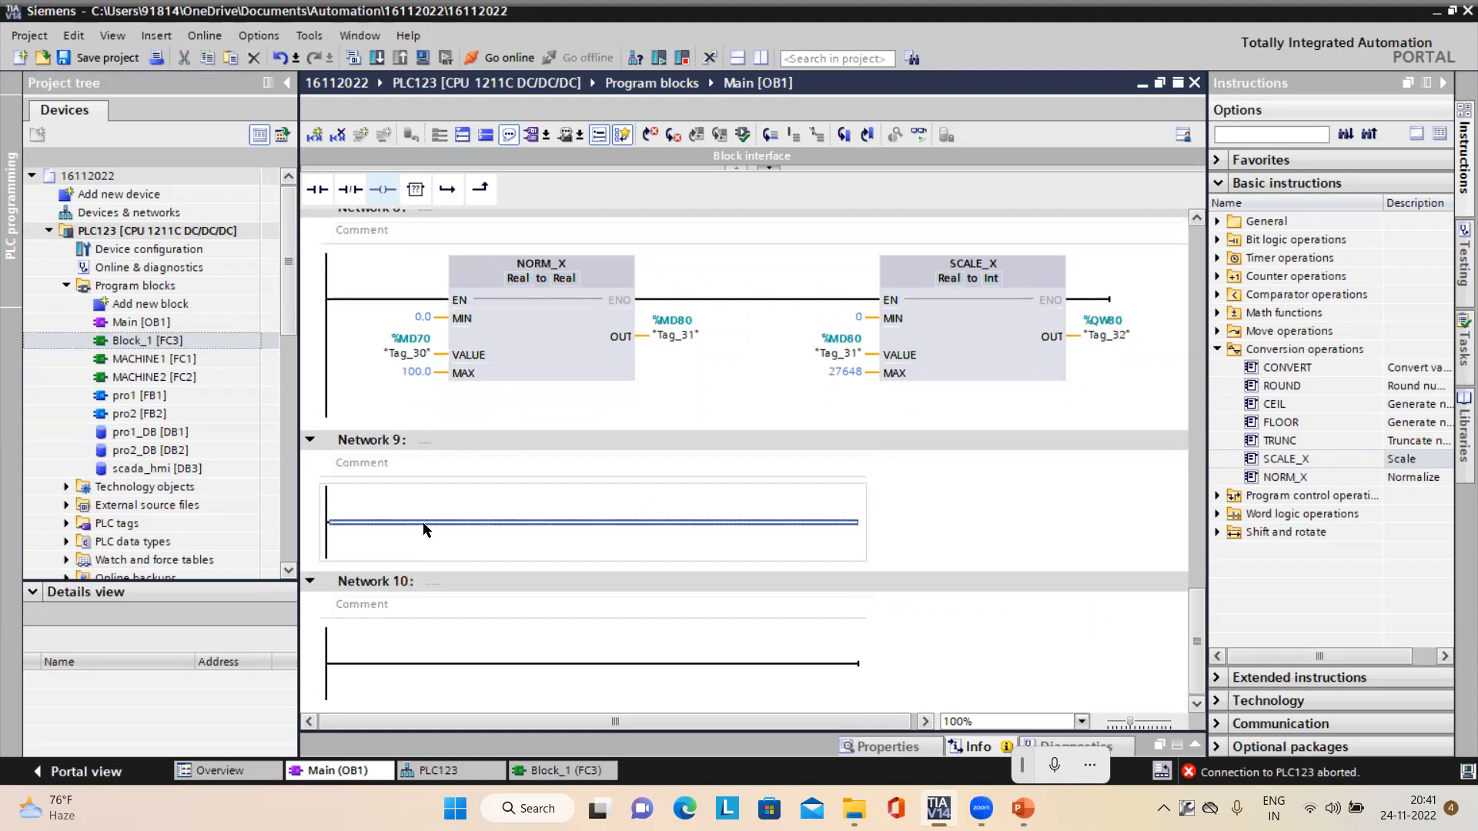
Place a call to Block_1 [FC3] on the empty rung of Network 10 in Main [OB1].
{"action": "left_click", "coordinate": [128, 340]}
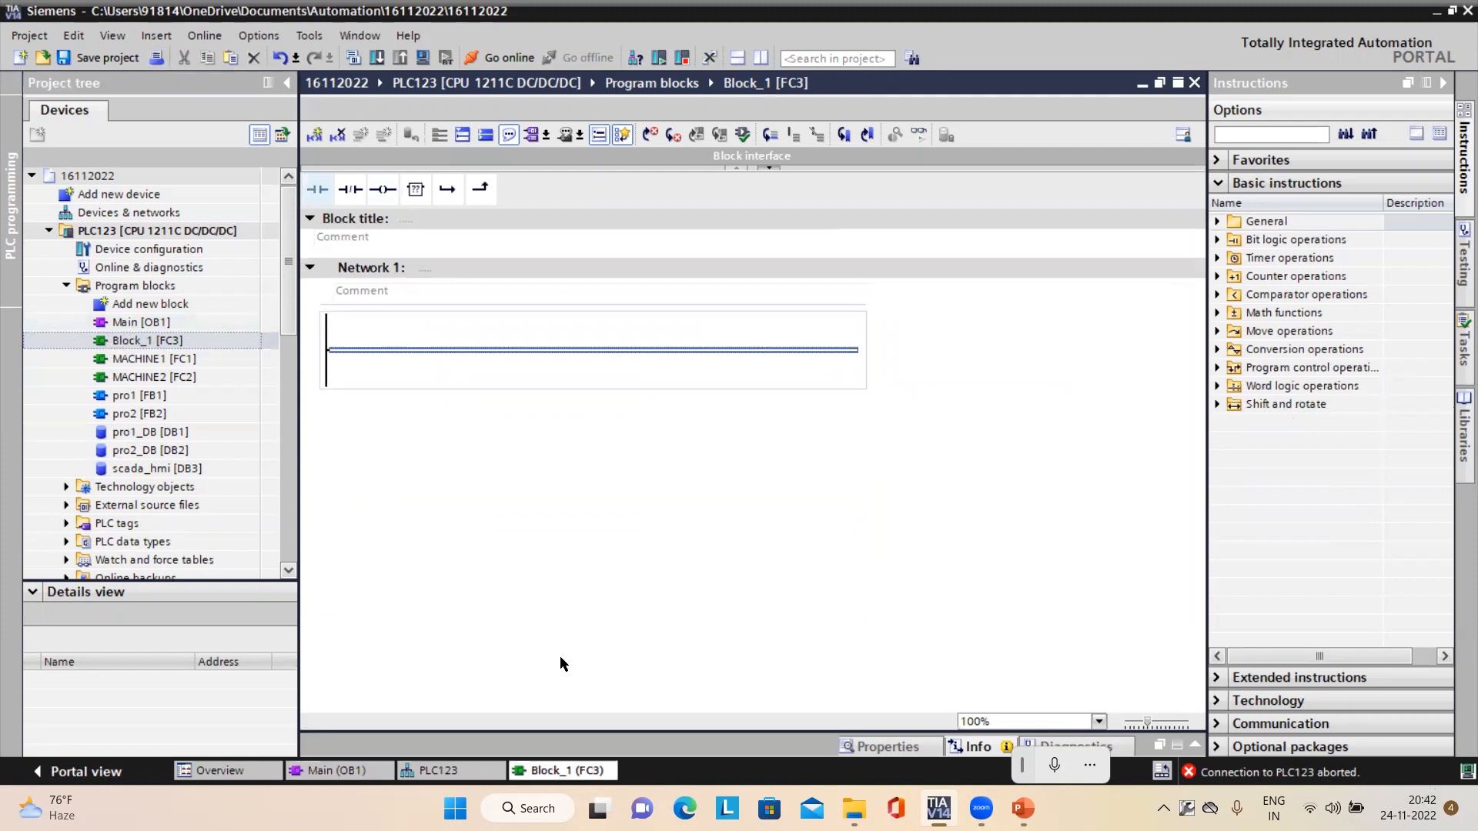
{"action": "left_click", "coordinate": [338, 770]}
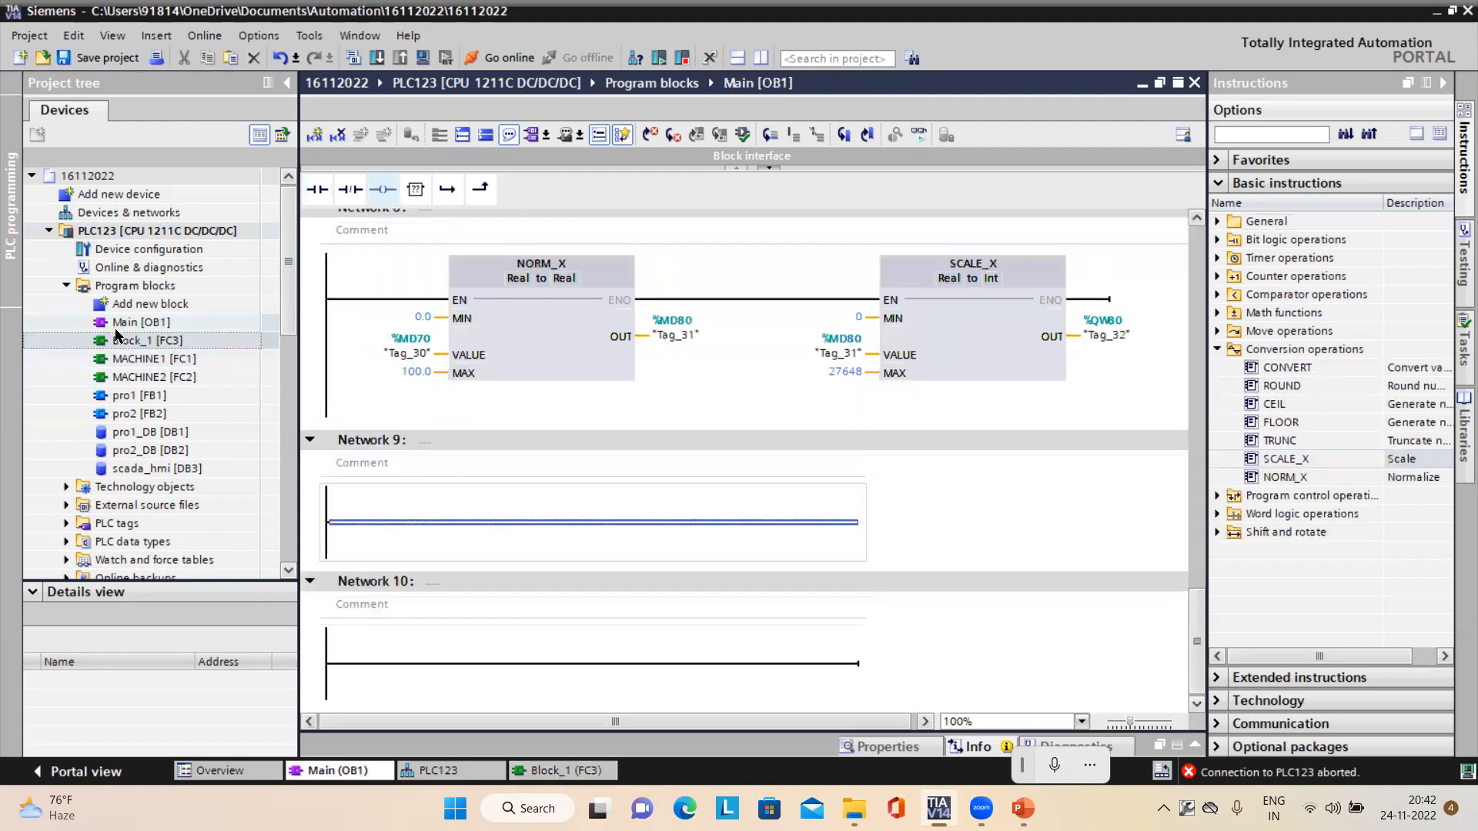
{"action": "left_click_drag", "start_coordinate": [128, 346], "coordinate": [593, 665]}
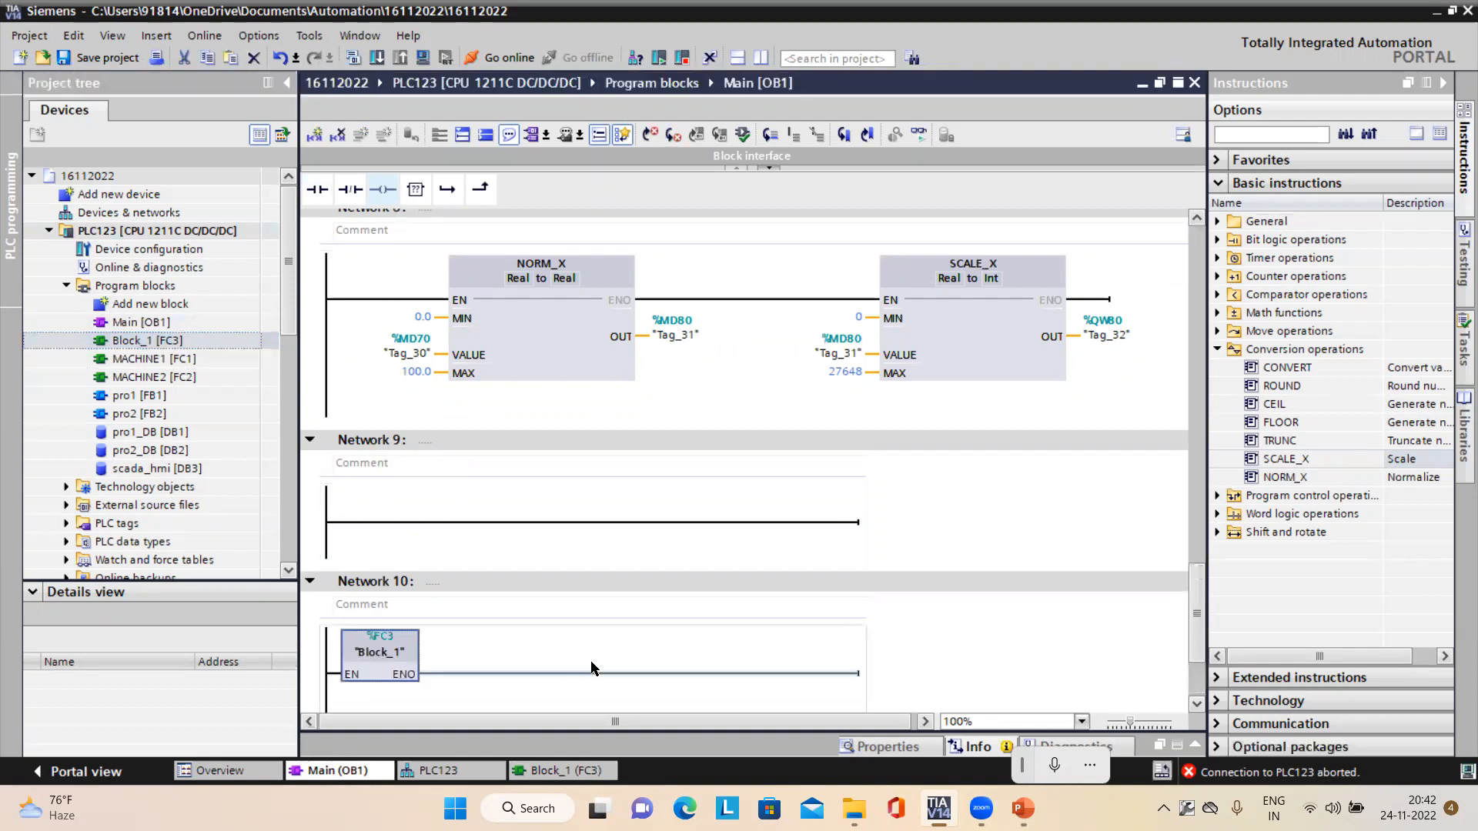
Start the PLC simulation from Main [OB1], load the program into the simulated PLC and finish the loading.
{"action": "left_click", "coordinate": [130, 328]}
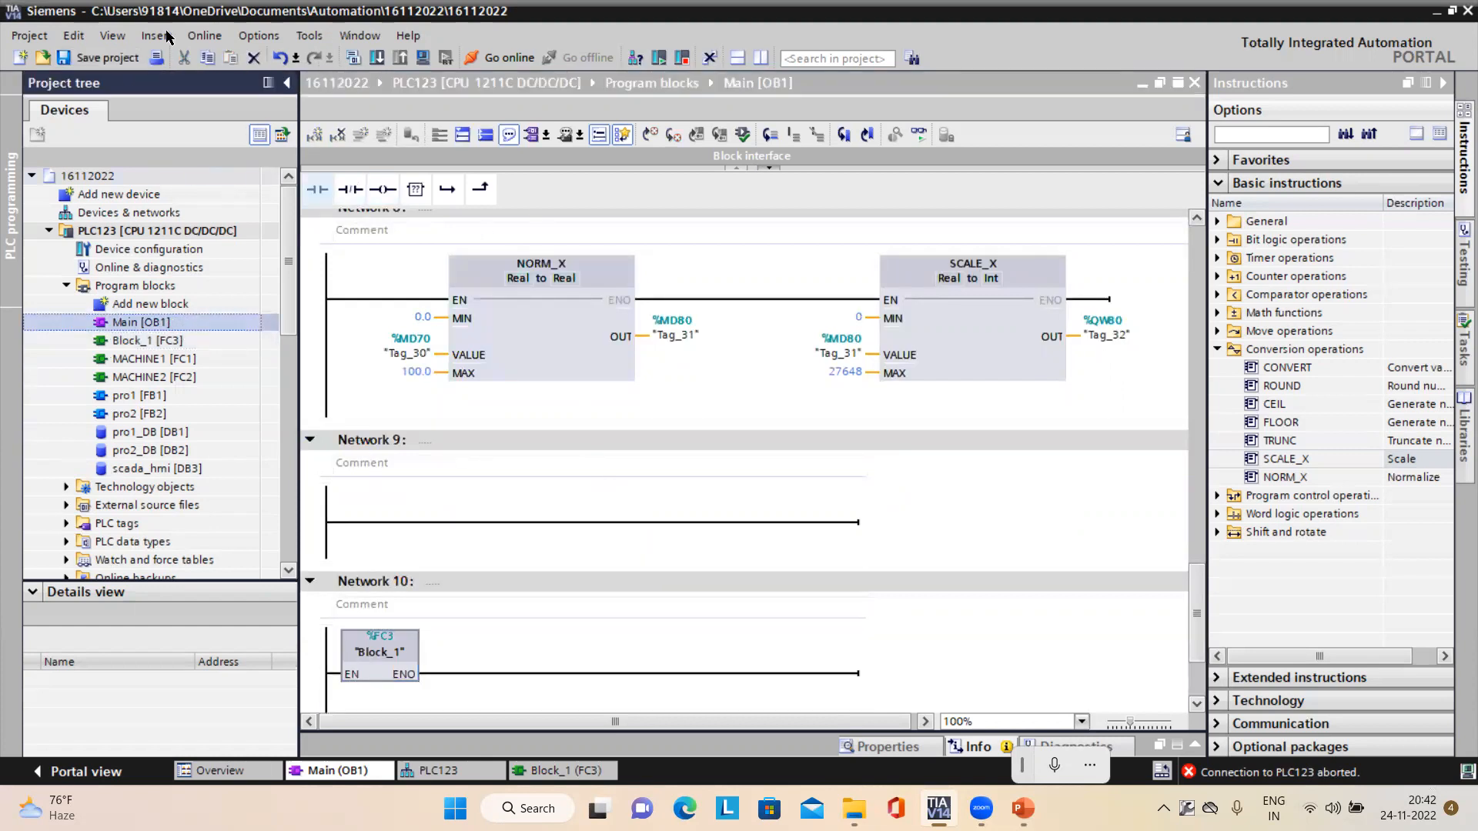
{"action": "left_click", "coordinate": [204, 37]}
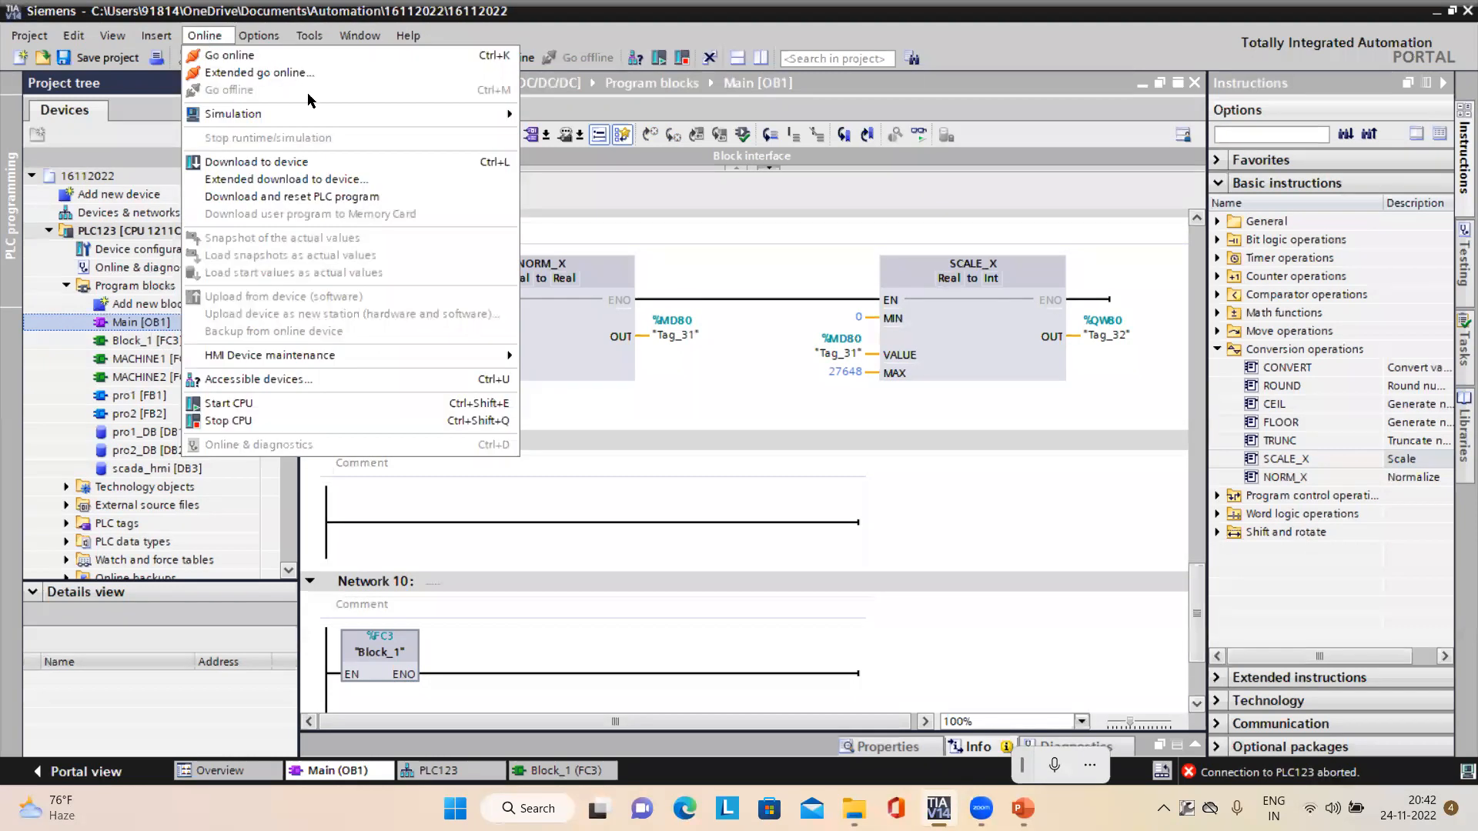
{"action": "mouse_move", "coordinate": [359, 117]}
{"action": "left_click", "coordinate": [556, 114]}
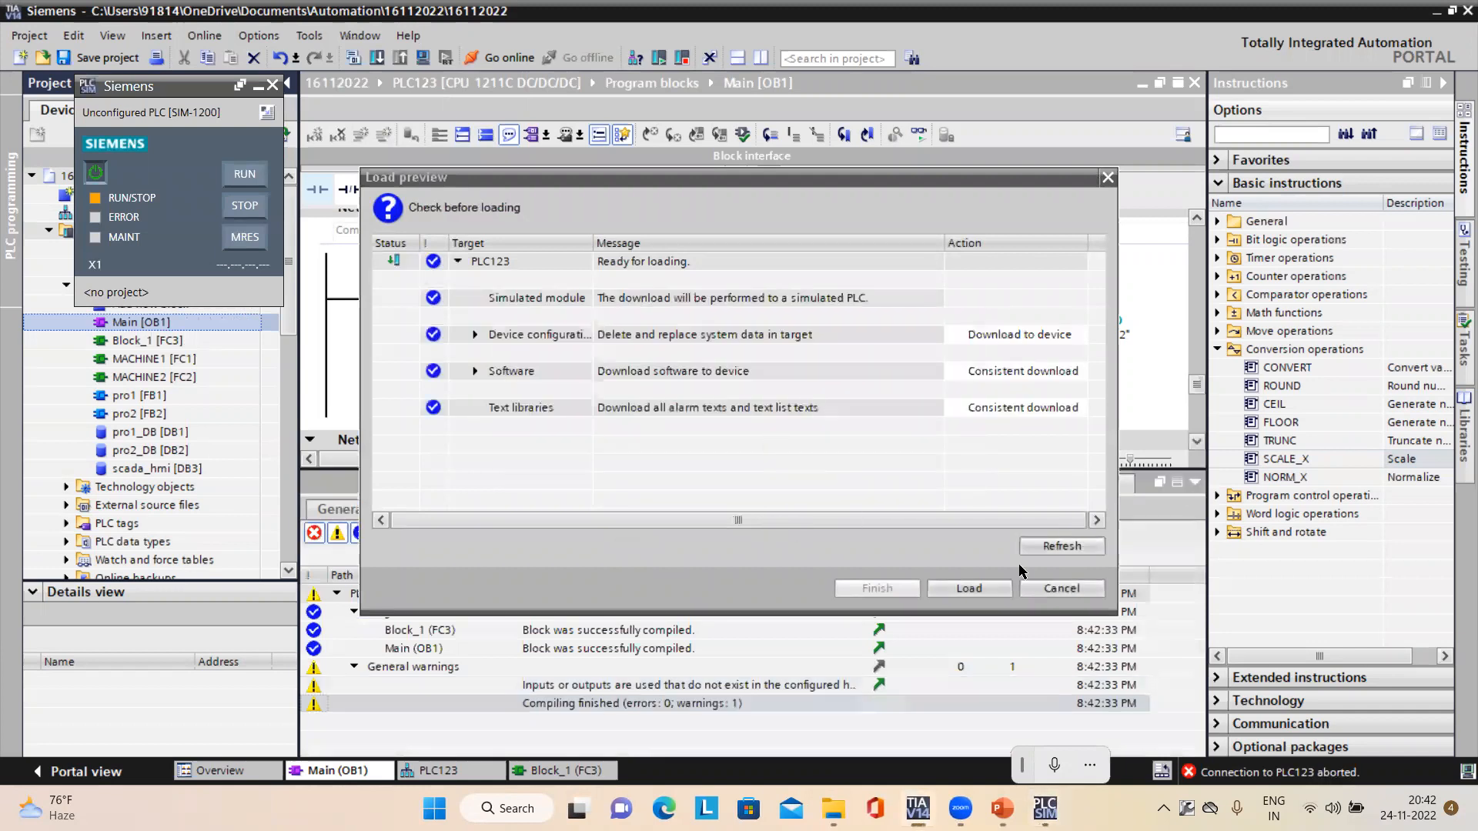
{"action": "left_click", "coordinate": [968, 589]}
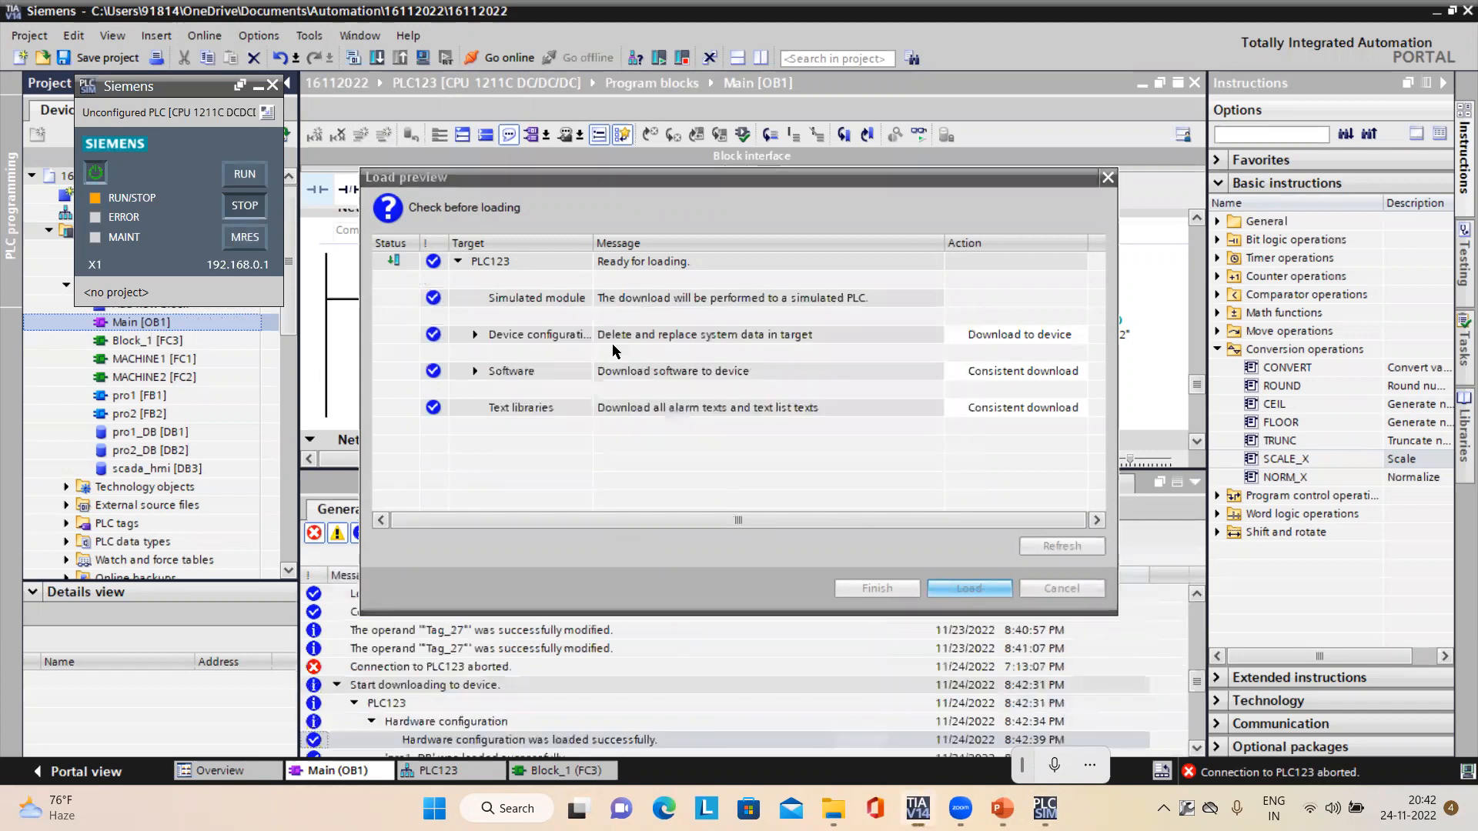
{"action": "left_click", "coordinate": [953, 298]}
{"action": "left_click", "coordinate": [892, 590]}
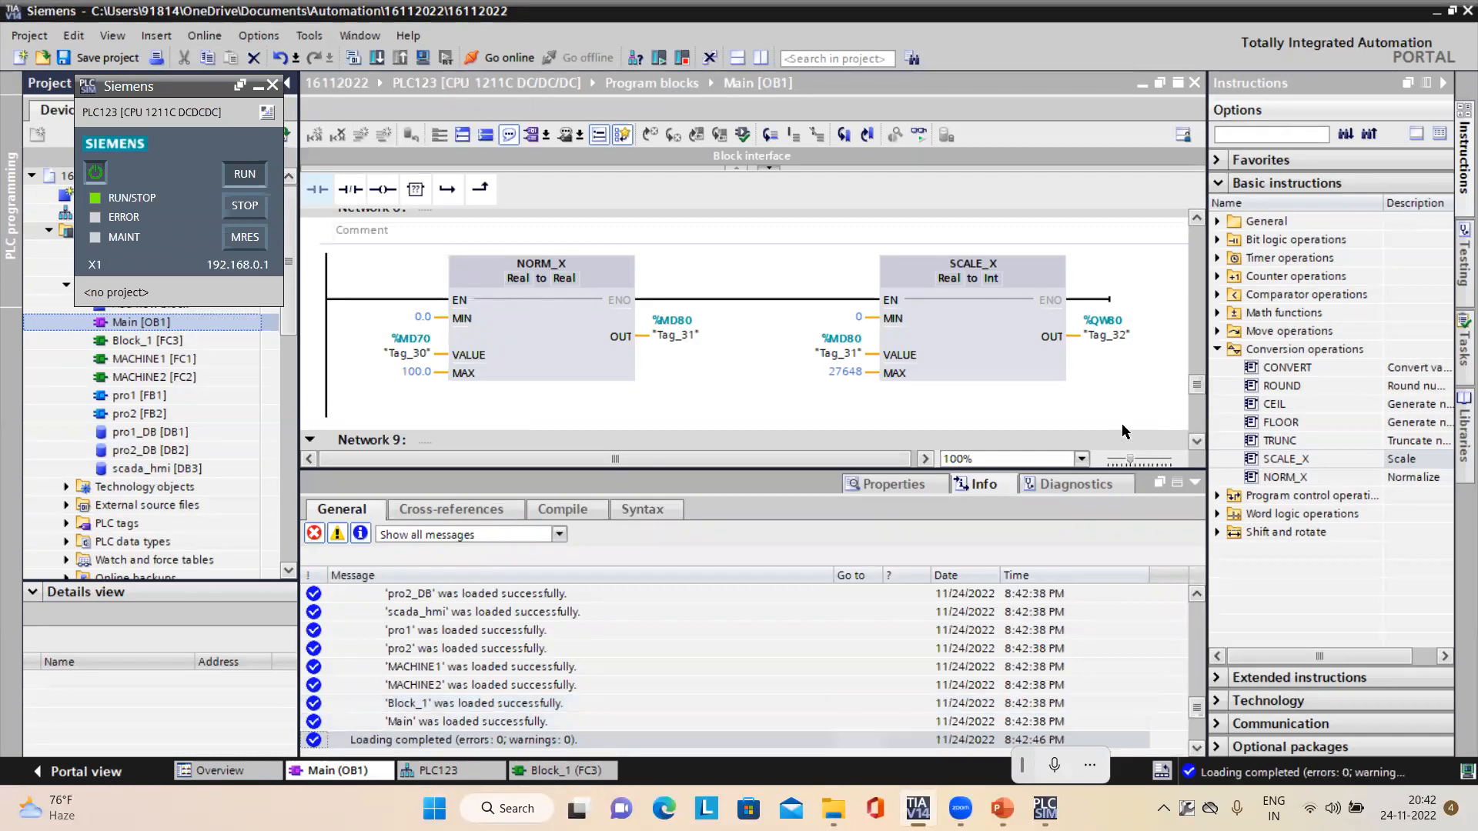
Add a new LAD function with automatic numbering and the default name to the program blocks of PLC123.
{"action": "left_click", "coordinate": [587, 418]}
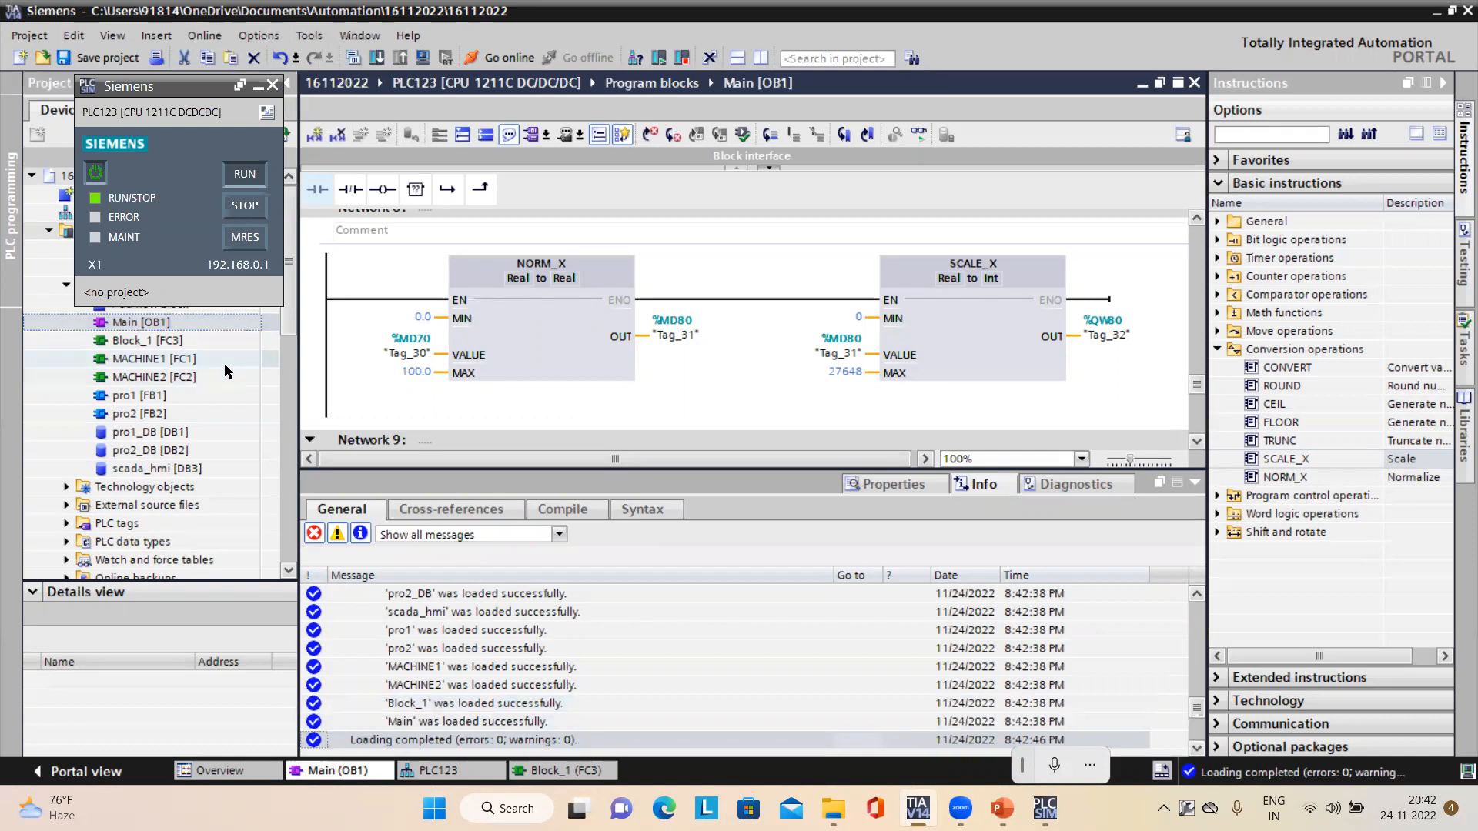
{"action": "left_click", "coordinate": [266, 377]}
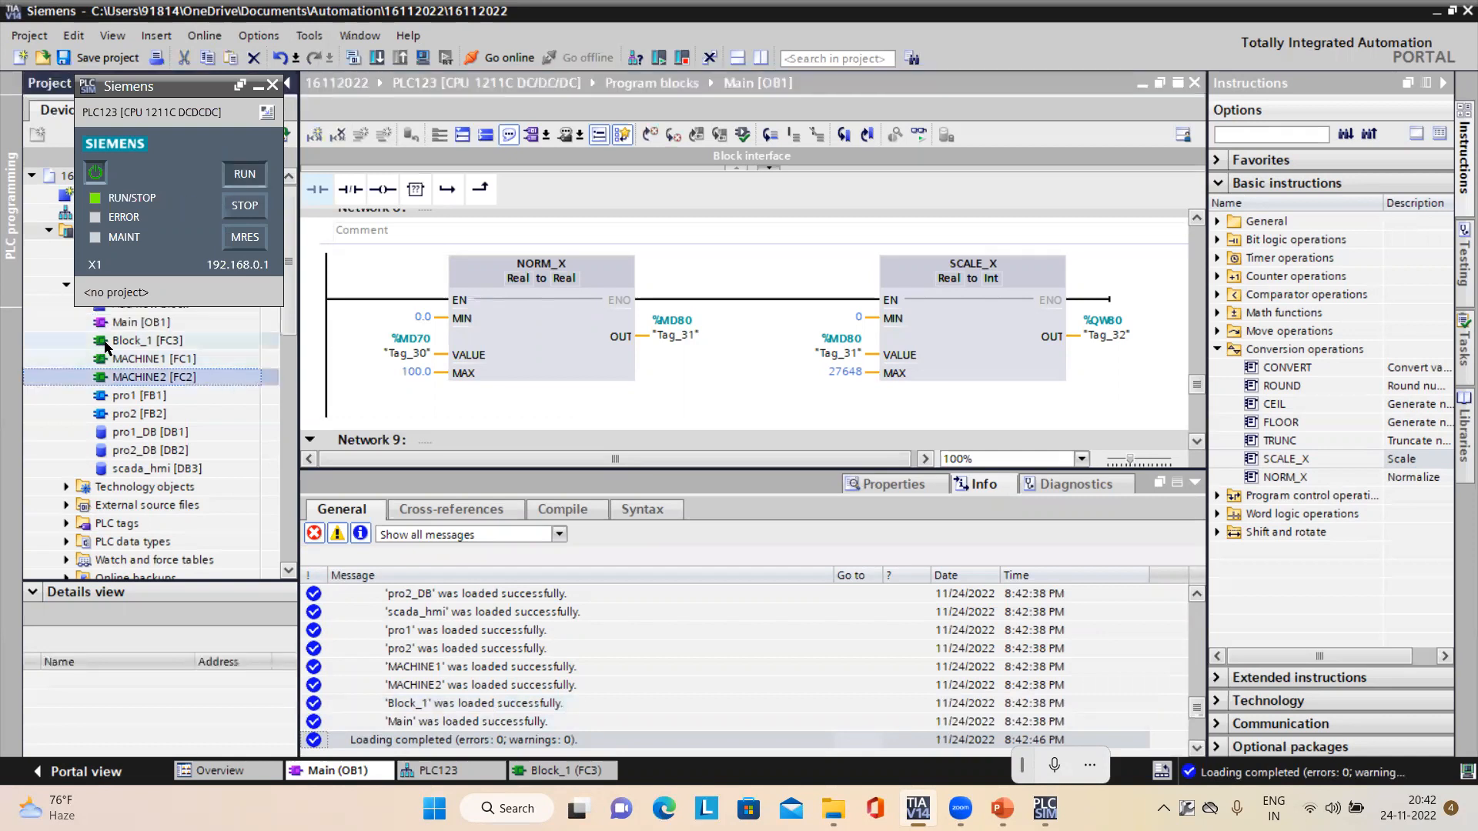
{"action": "left_click", "coordinate": [197, 93]}
{"action": "left_click_drag", "start_coordinate": [196, 93], "coordinate": [457, 439]}
{"action": "left_click", "coordinate": [139, 305]}
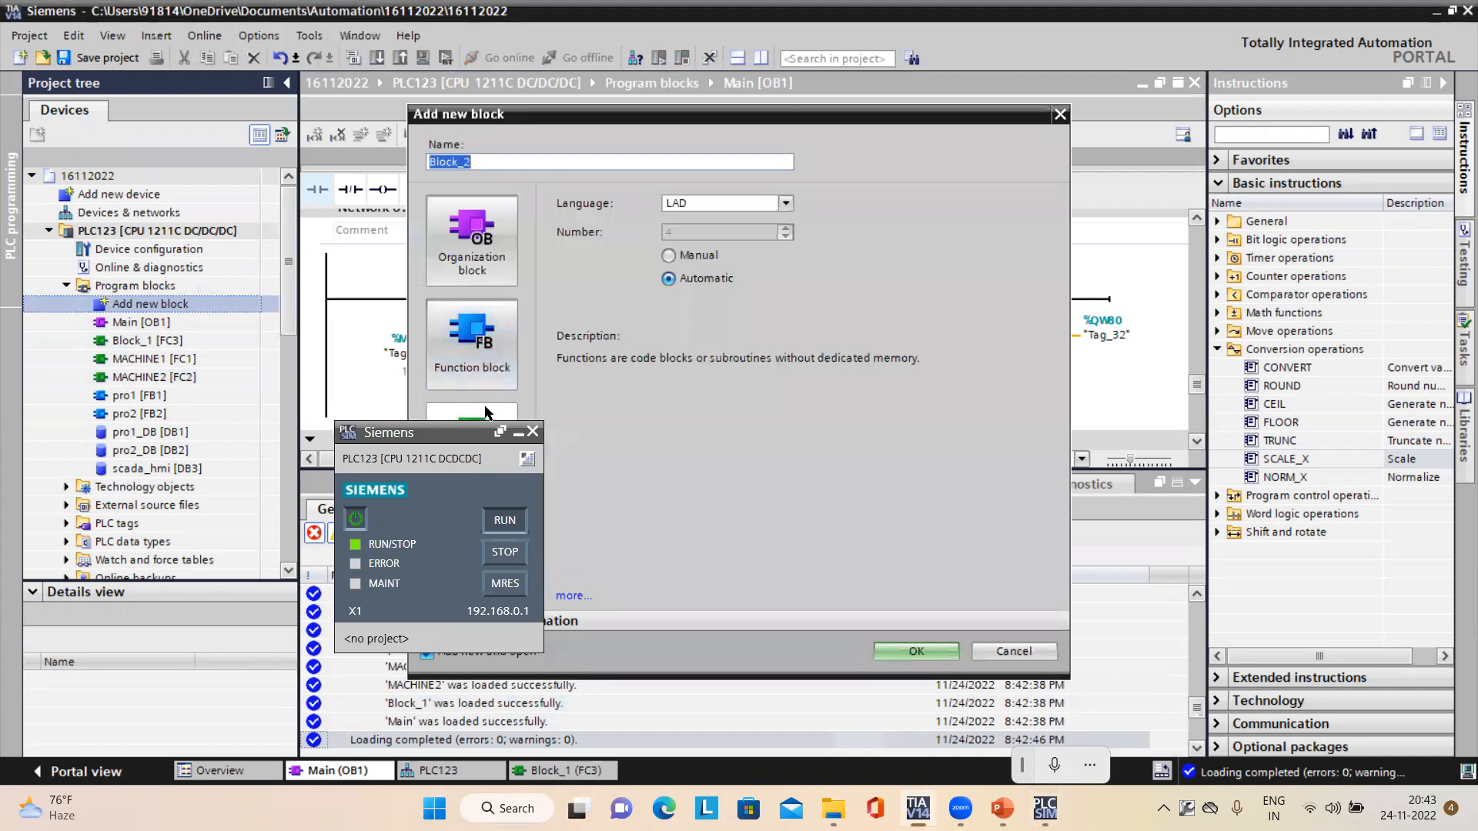
{"action": "left_click", "coordinate": [489, 410]}
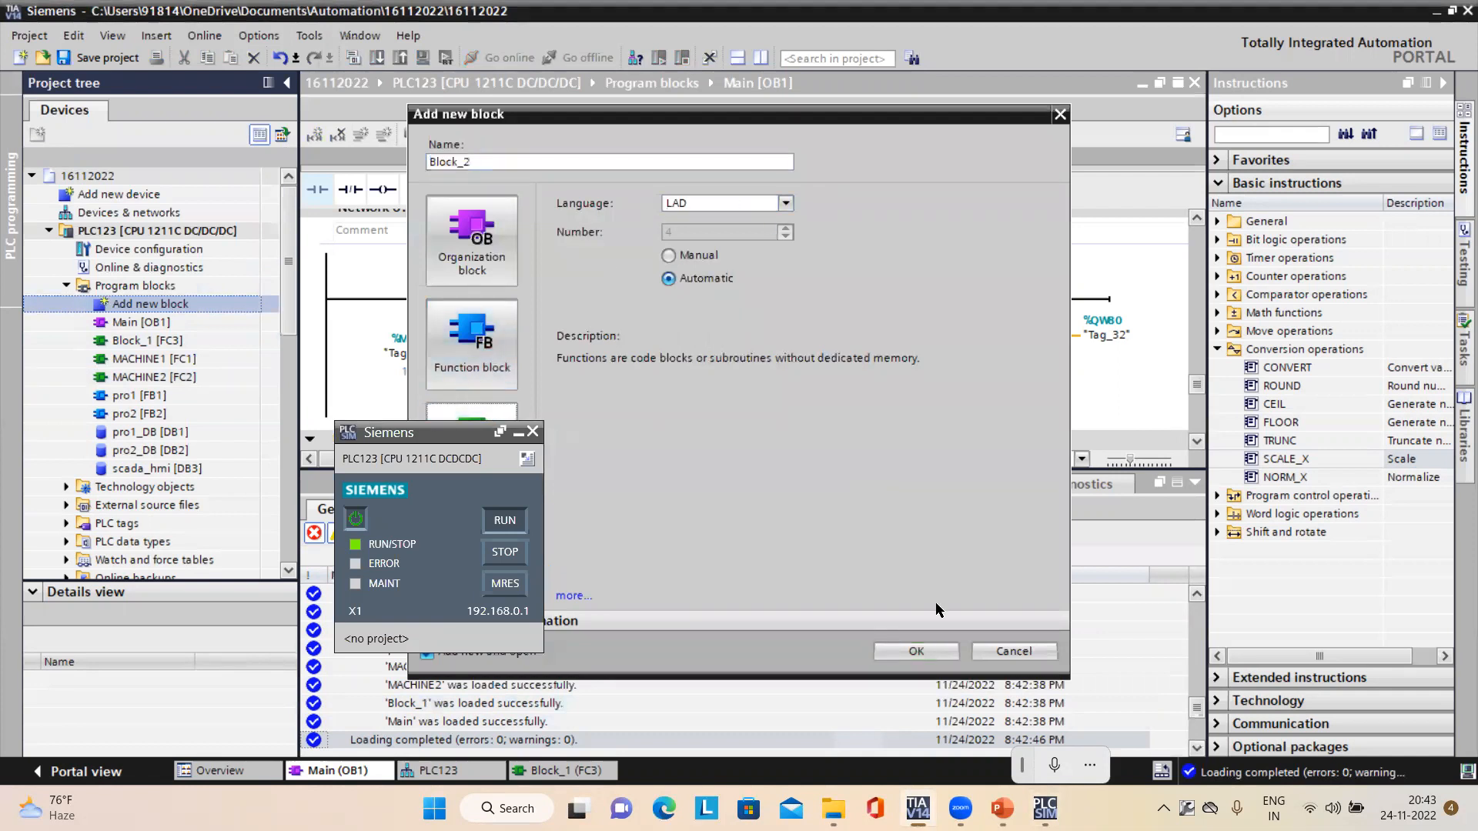
{"action": "left_click", "coordinate": [911, 651]}
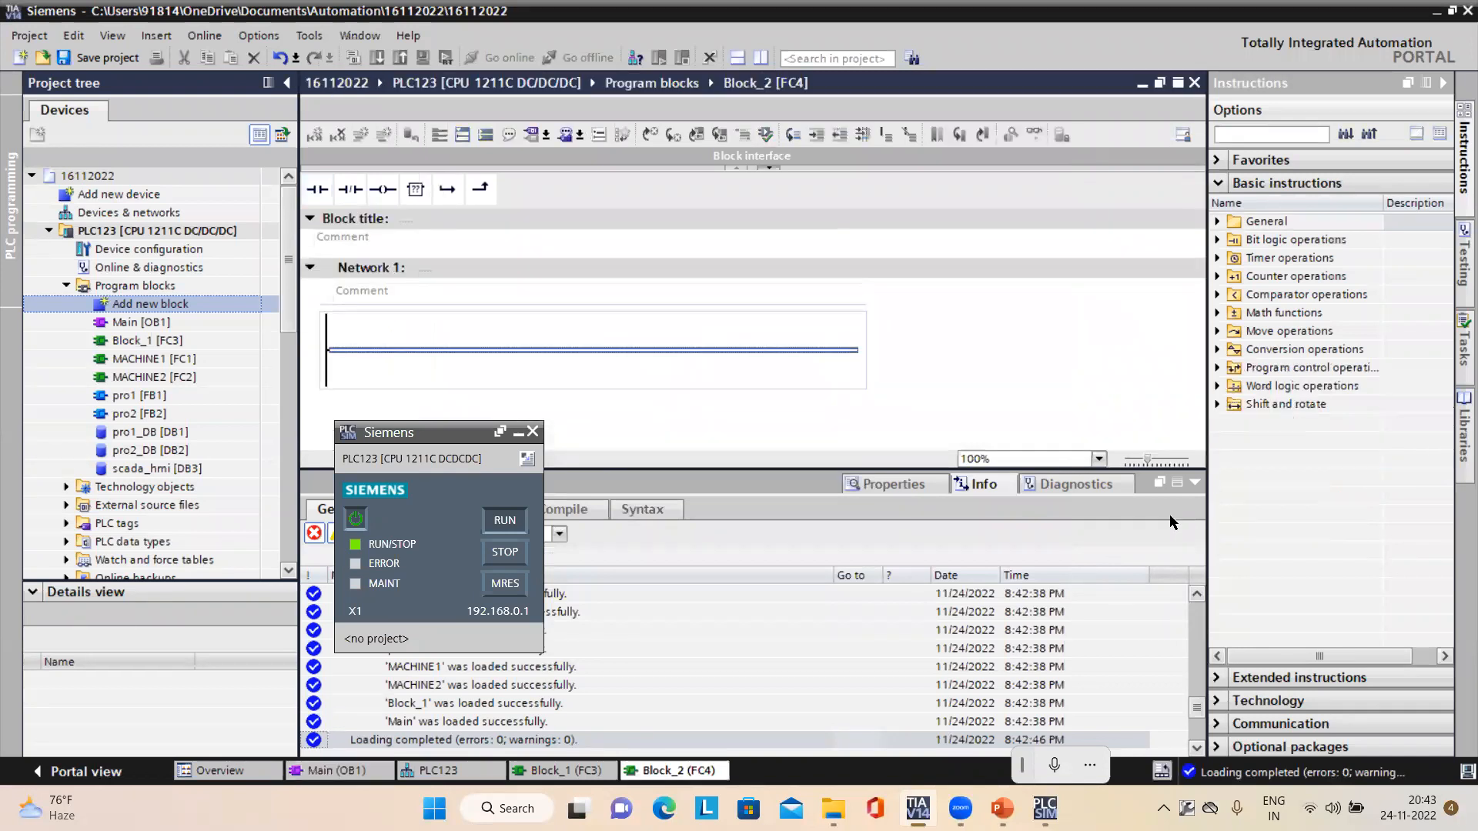
Place a call to Block_2 [FC4] after Block_1 on the rung of Network 10 in Main [OB1].
{"action": "left_click", "coordinate": [1194, 483]}
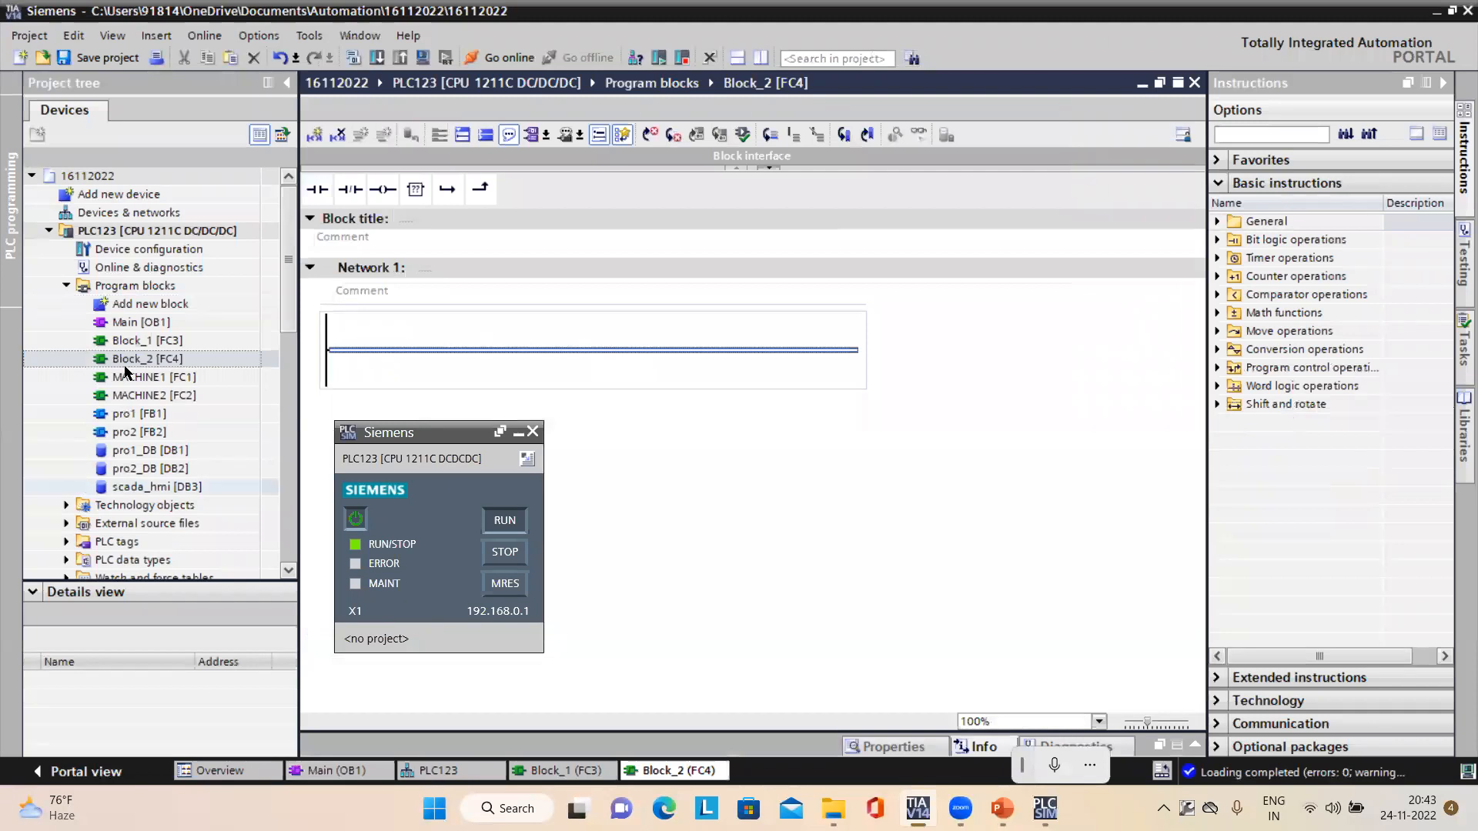
{"action": "double_click", "coordinate": [146, 323]}
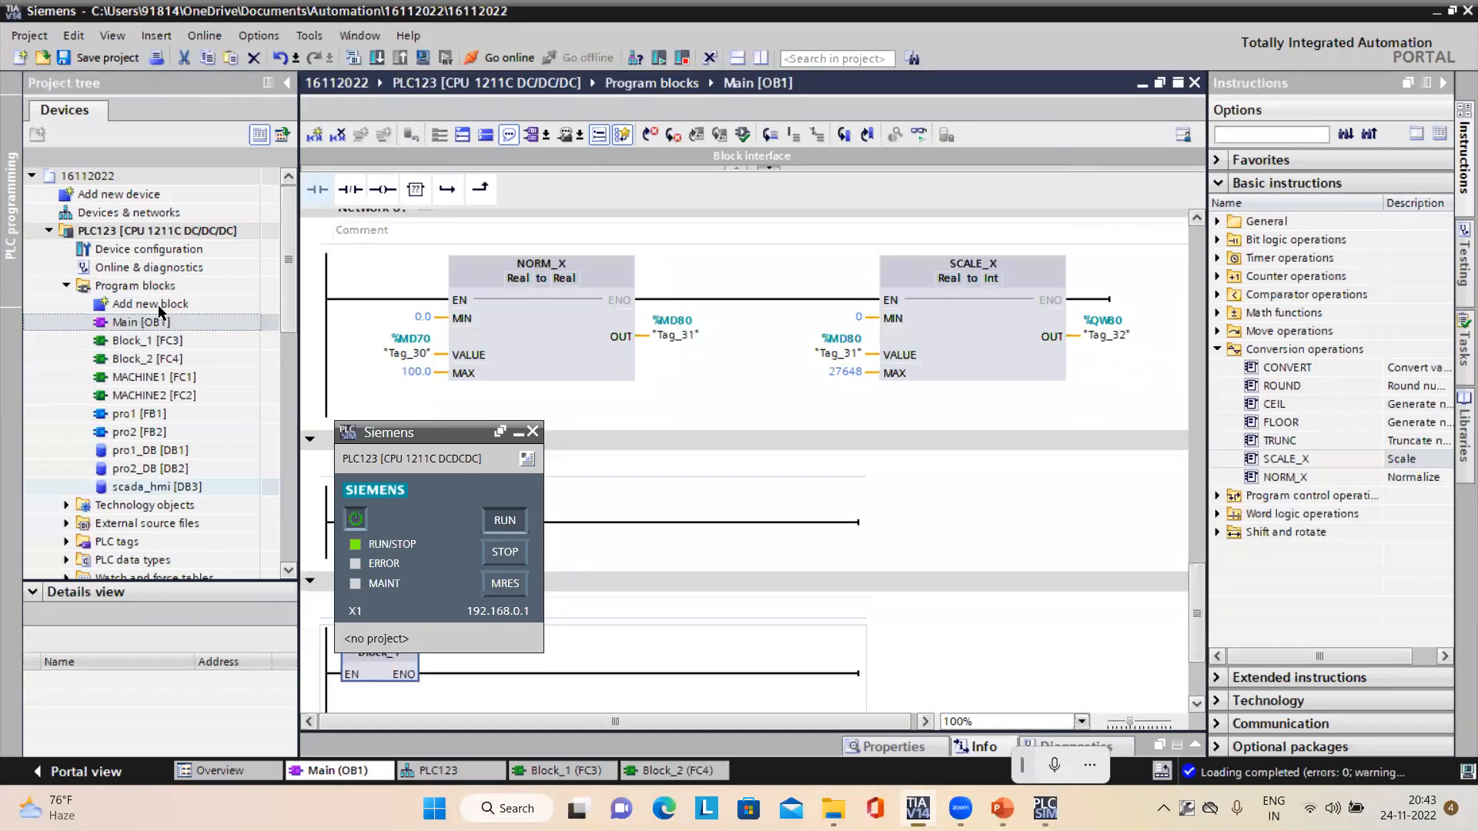
{"action": "mouse_move", "coordinate": [135, 359]}
{"action": "left_mouse_down"}
{"action": "mouse_move", "coordinate": [707, 569]}
{"action": "mouse_move", "coordinate": [678, 608]}
{"action": "mouse_move", "coordinate": [670, 579]}
{"action": "mouse_move", "coordinate": [616, 667]}
{"action": "mouse_move", "coordinate": [636, 673]}
{"action": "left_mouse_up"}
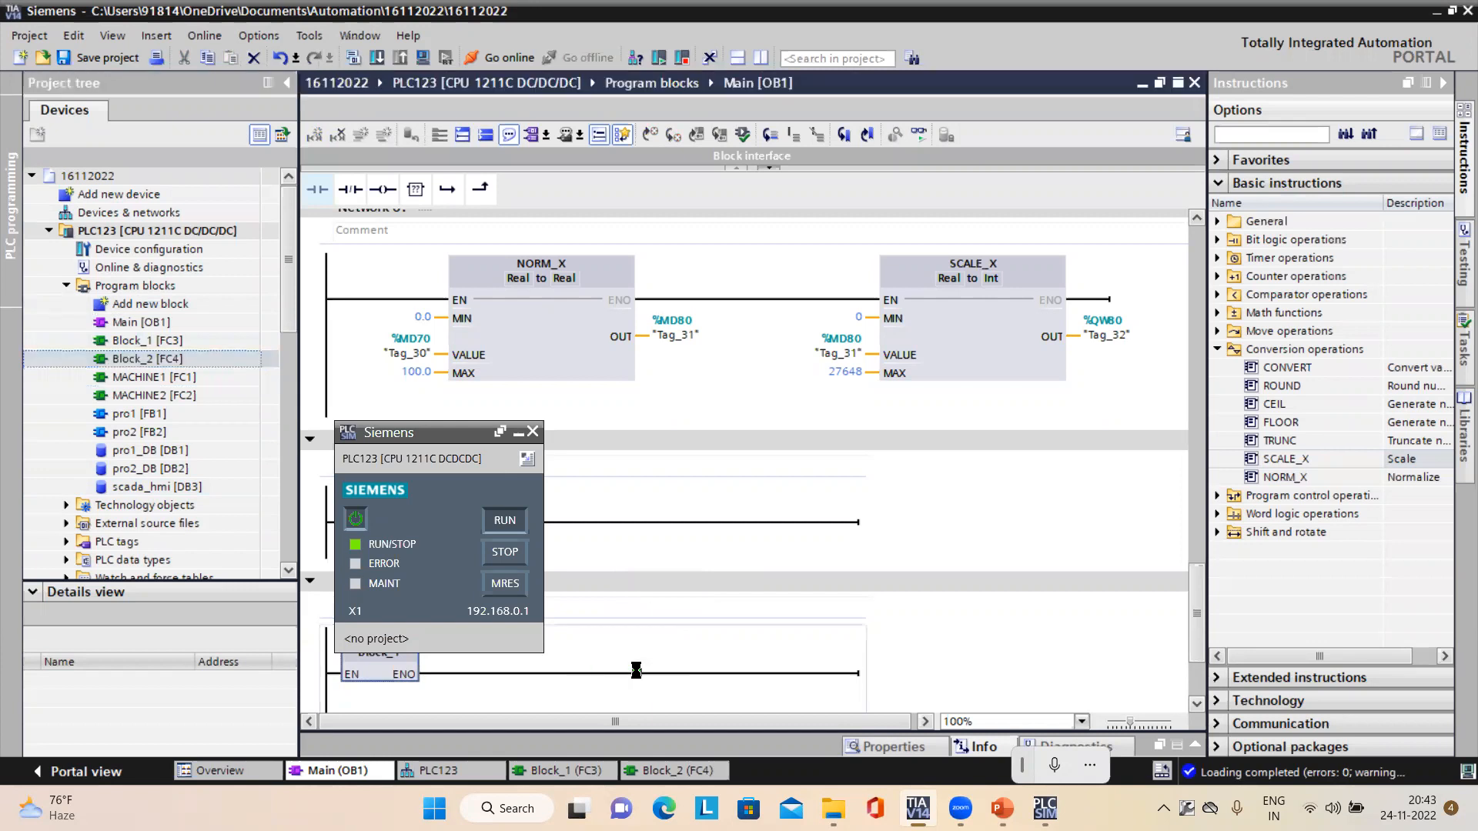
Download the changed Main [OB1] program to the simulated PLC.
{"action": "left_click", "coordinate": [152, 325]}
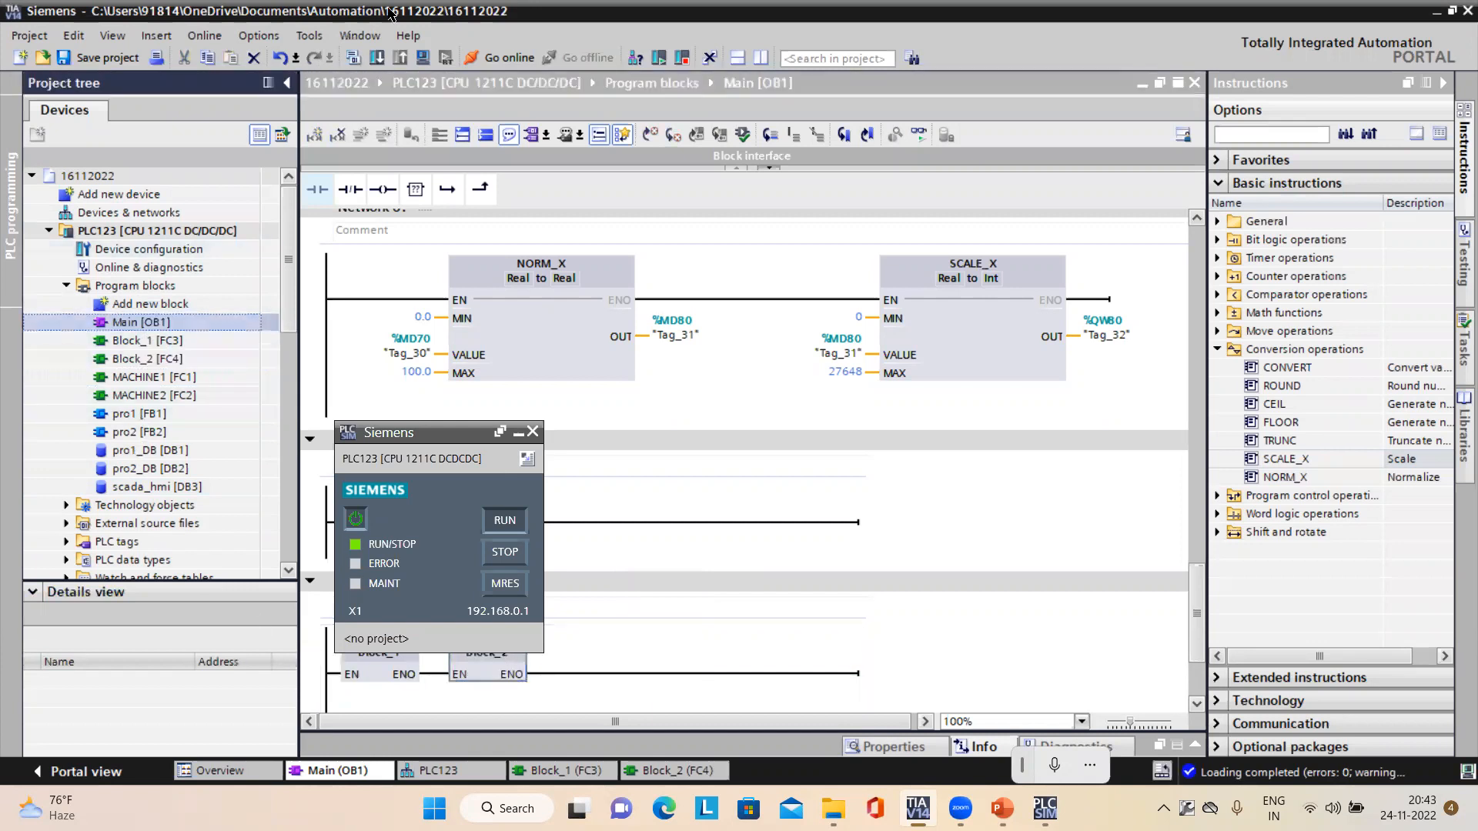
{"action": "left_click", "coordinate": [377, 62]}
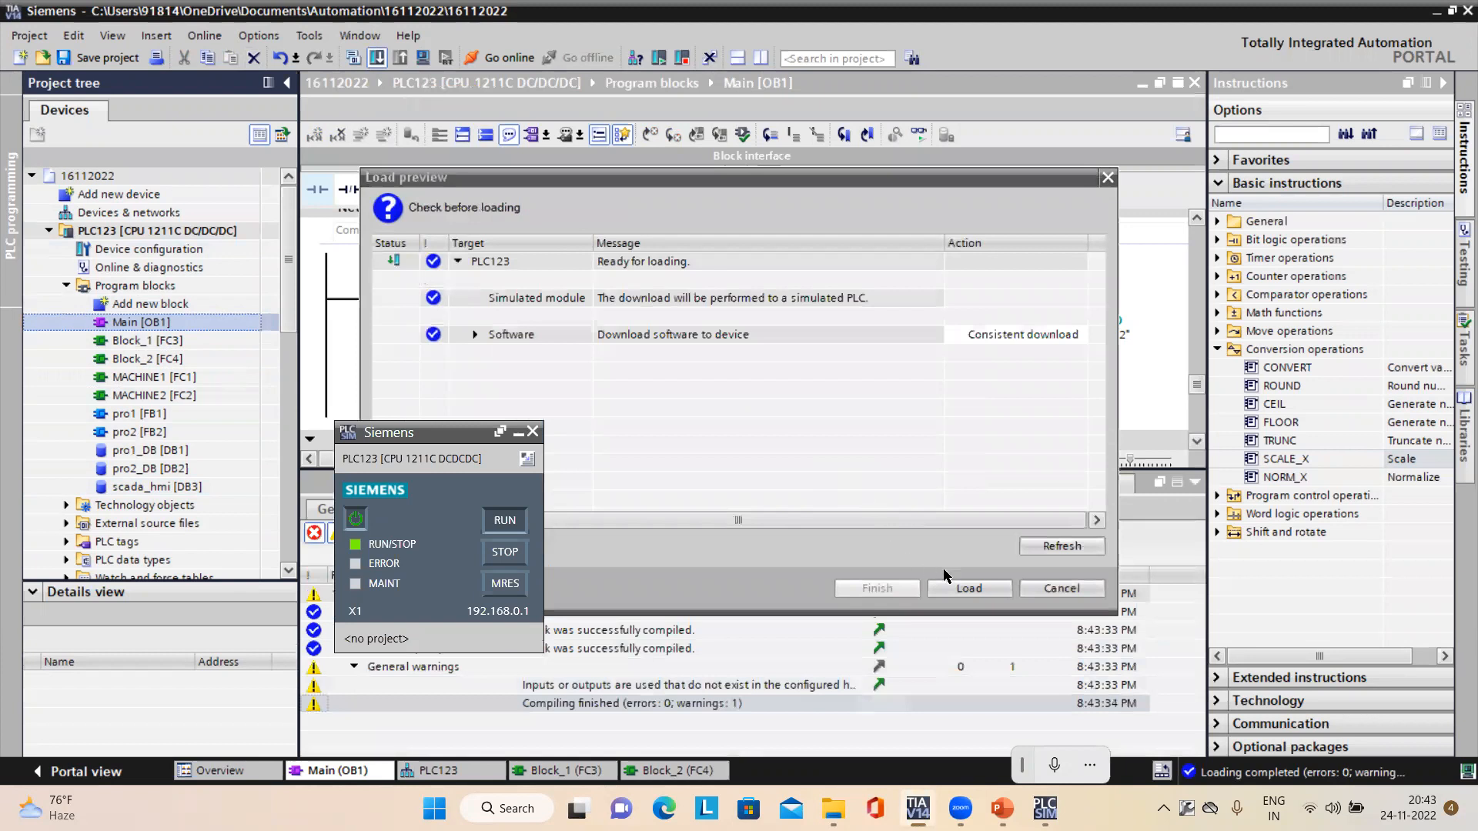
{"action": "left_click", "coordinate": [967, 589]}
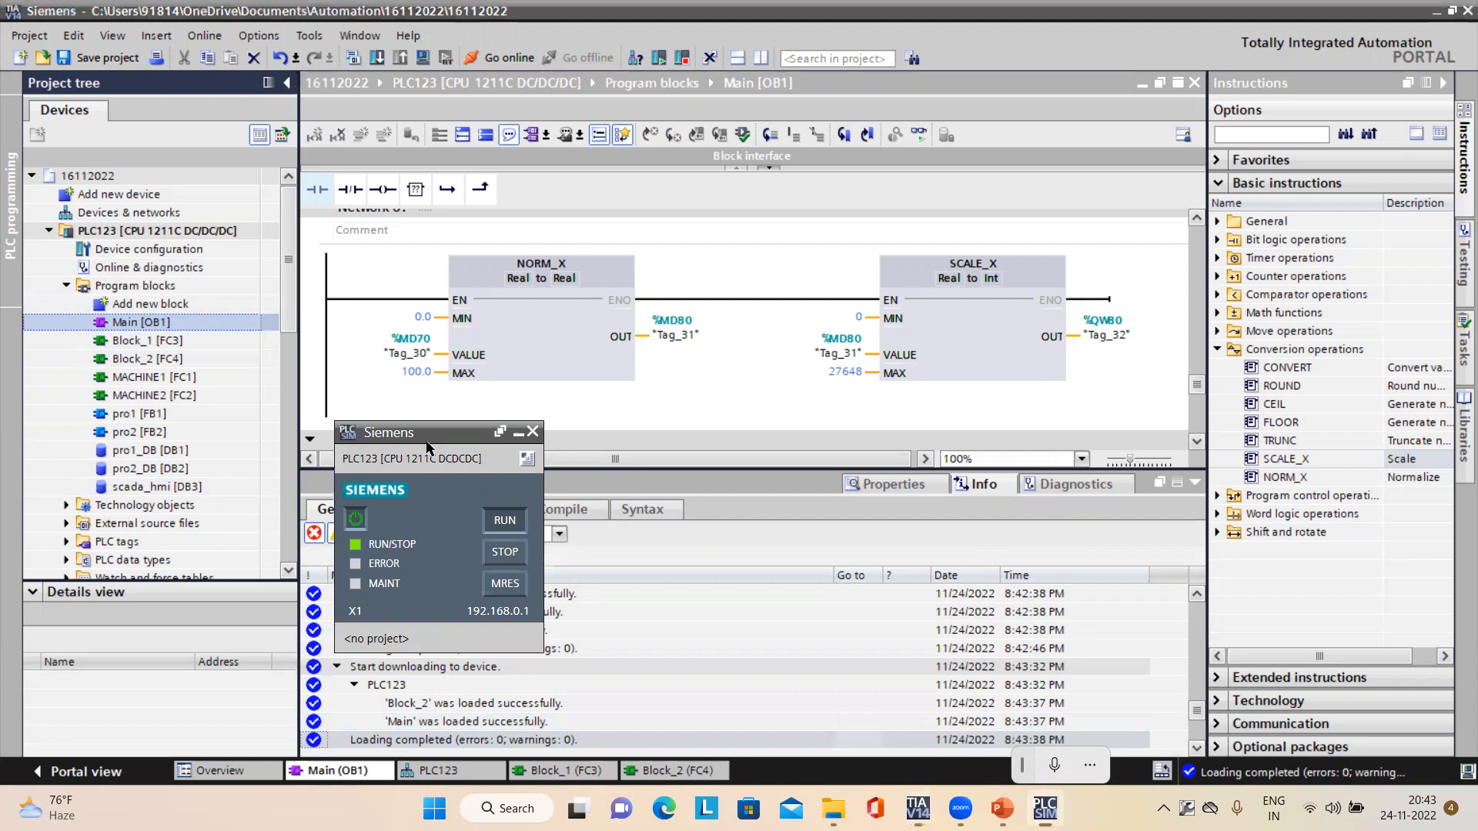
{"action": "left_click_drag", "start_coordinate": [428, 448], "coordinate": [132, 201]}
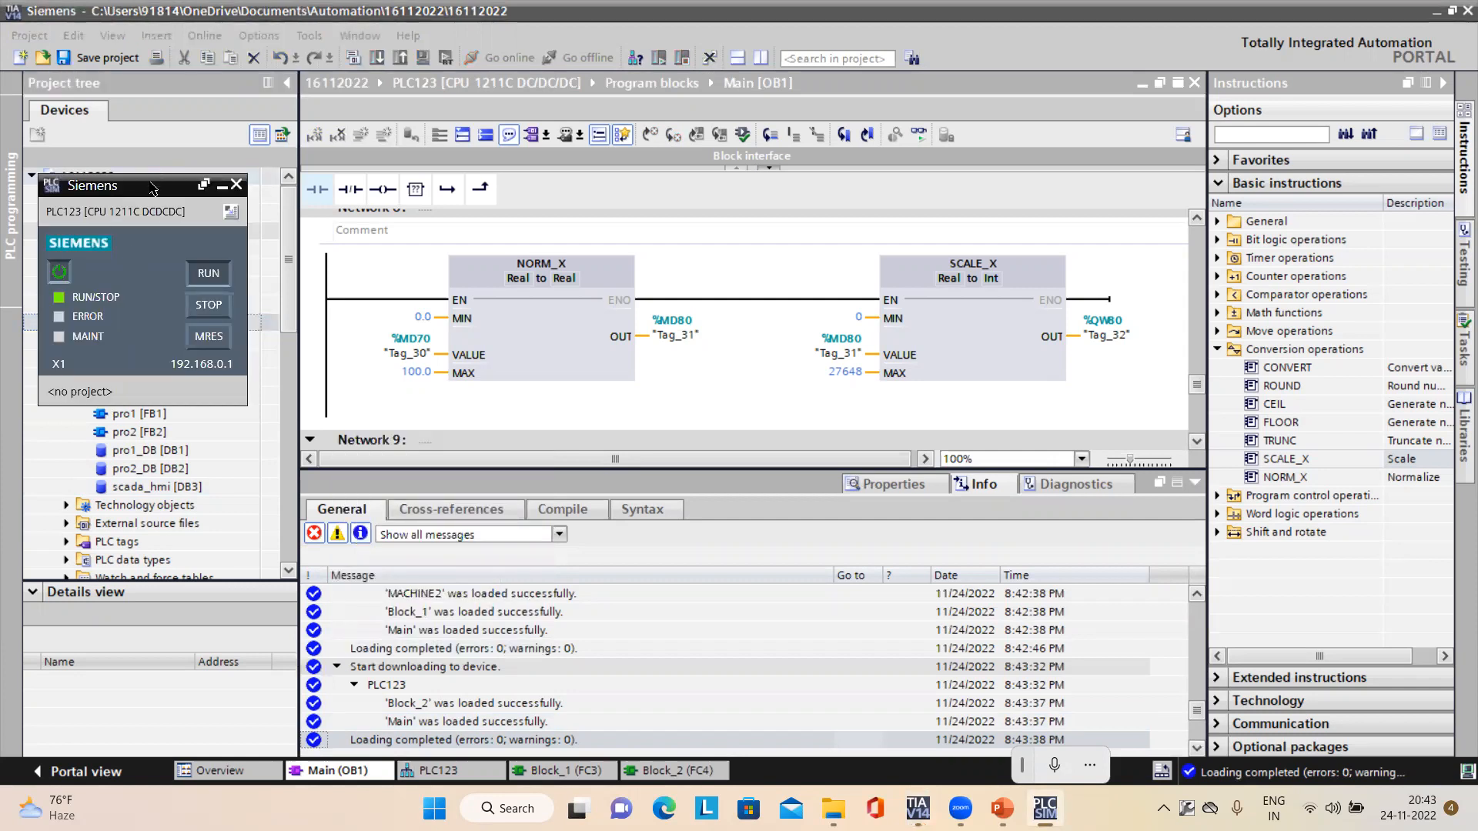
{"action": "left_click_drag", "start_coordinate": [152, 199], "coordinate": [333, 393]}
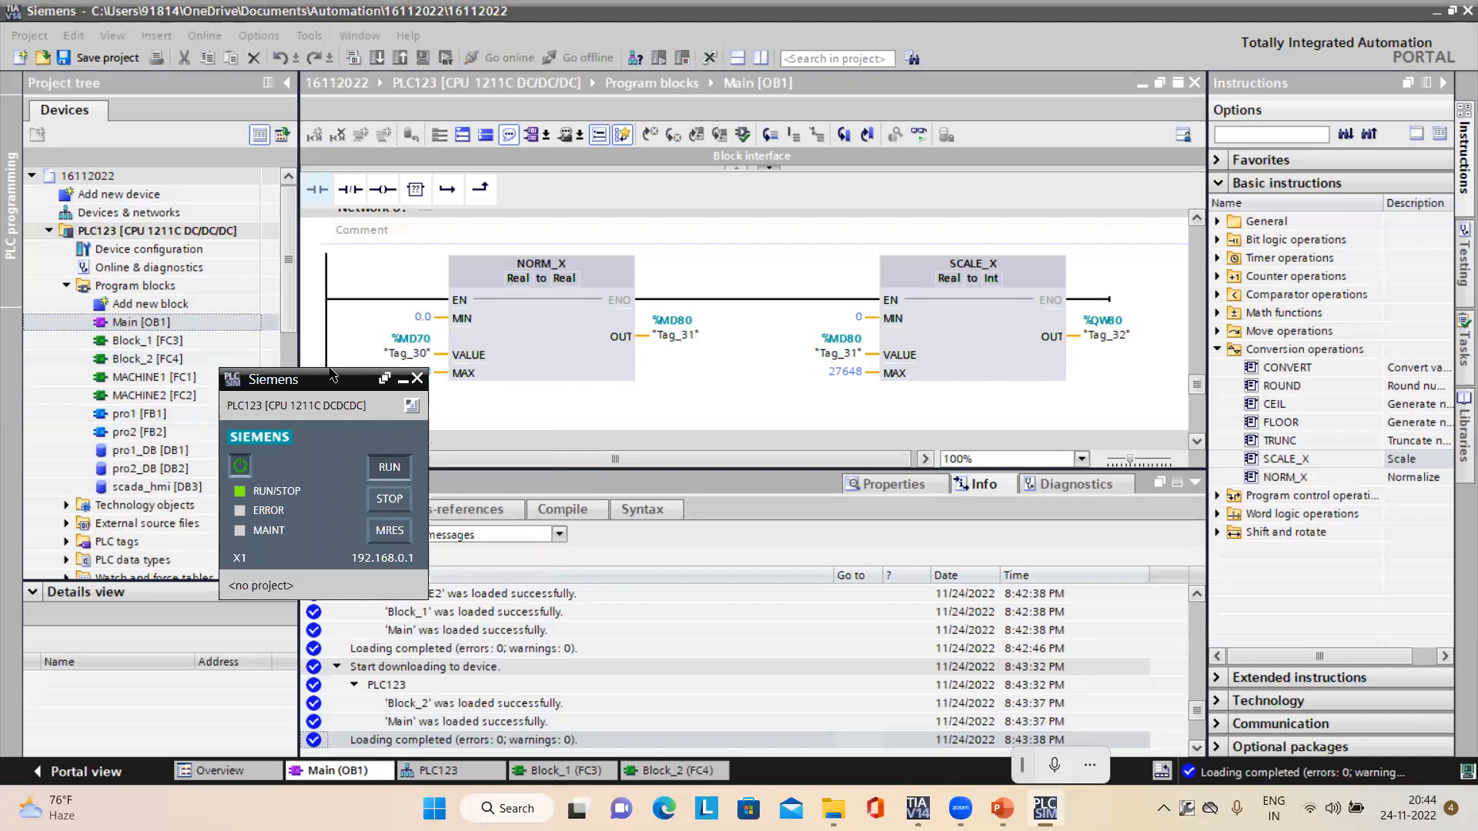
{"action": "left_click_drag", "start_coordinate": [333, 375], "coordinate": [291, 229]}
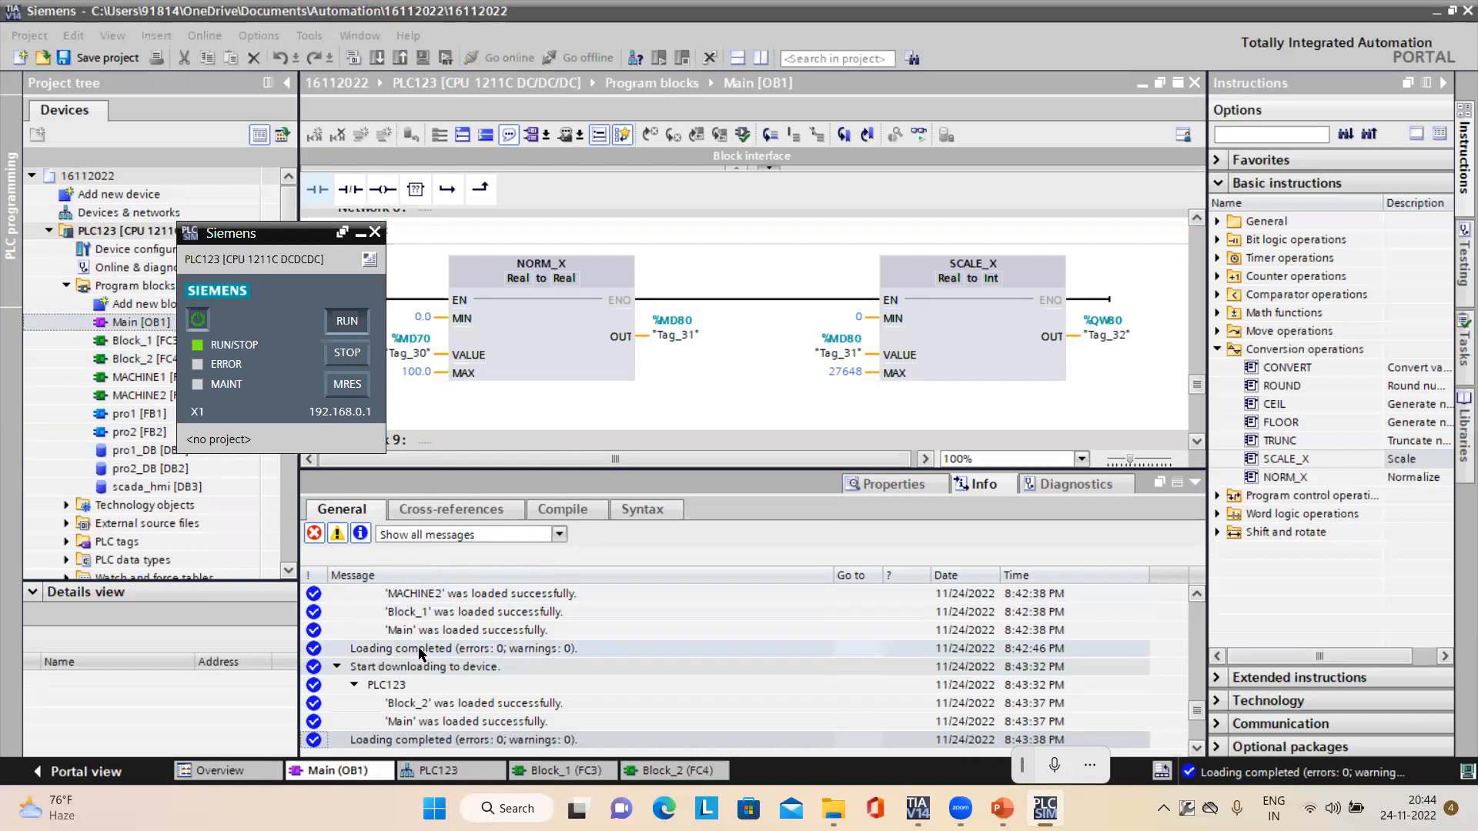
{"action": "left_click", "coordinate": [121, 252]}
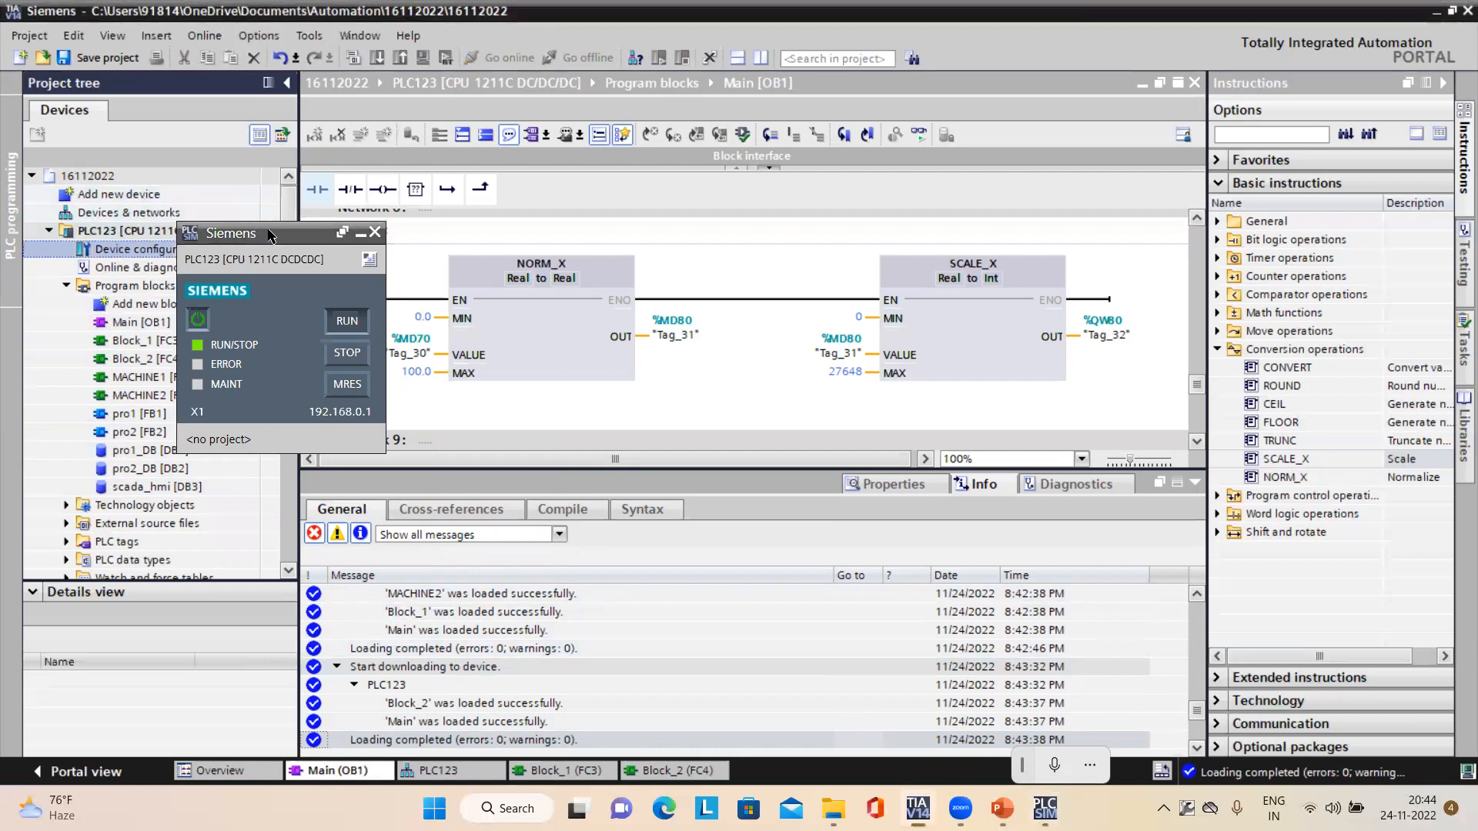
{"action": "left_click_drag", "start_coordinate": [271, 235], "coordinate": [329, 365]}
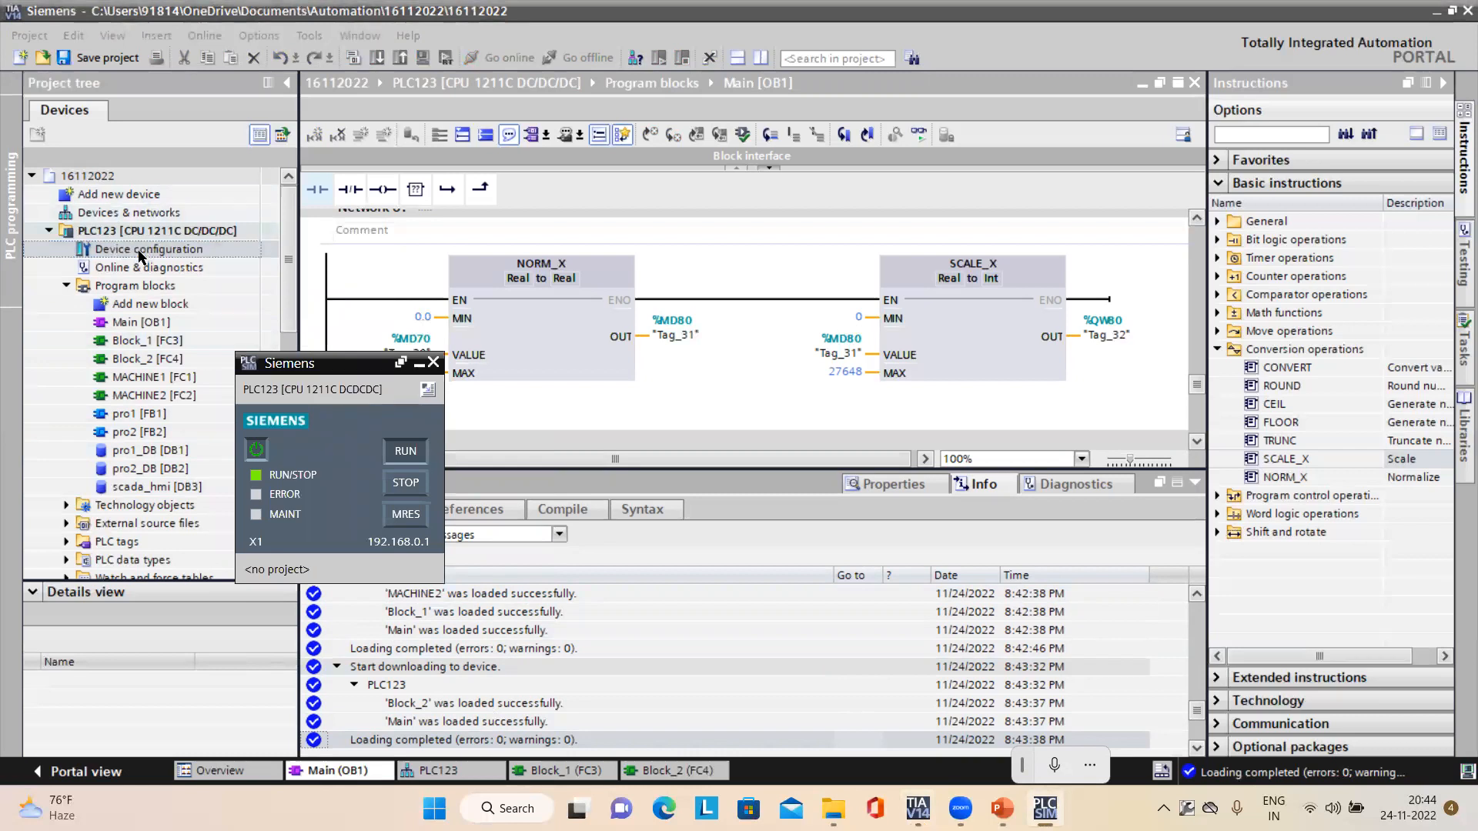
Open Online & diagnostics for PLC123, clear the simulator window out of the way and enlarge the online access view.
{"action": "left_click", "coordinate": [154, 269]}
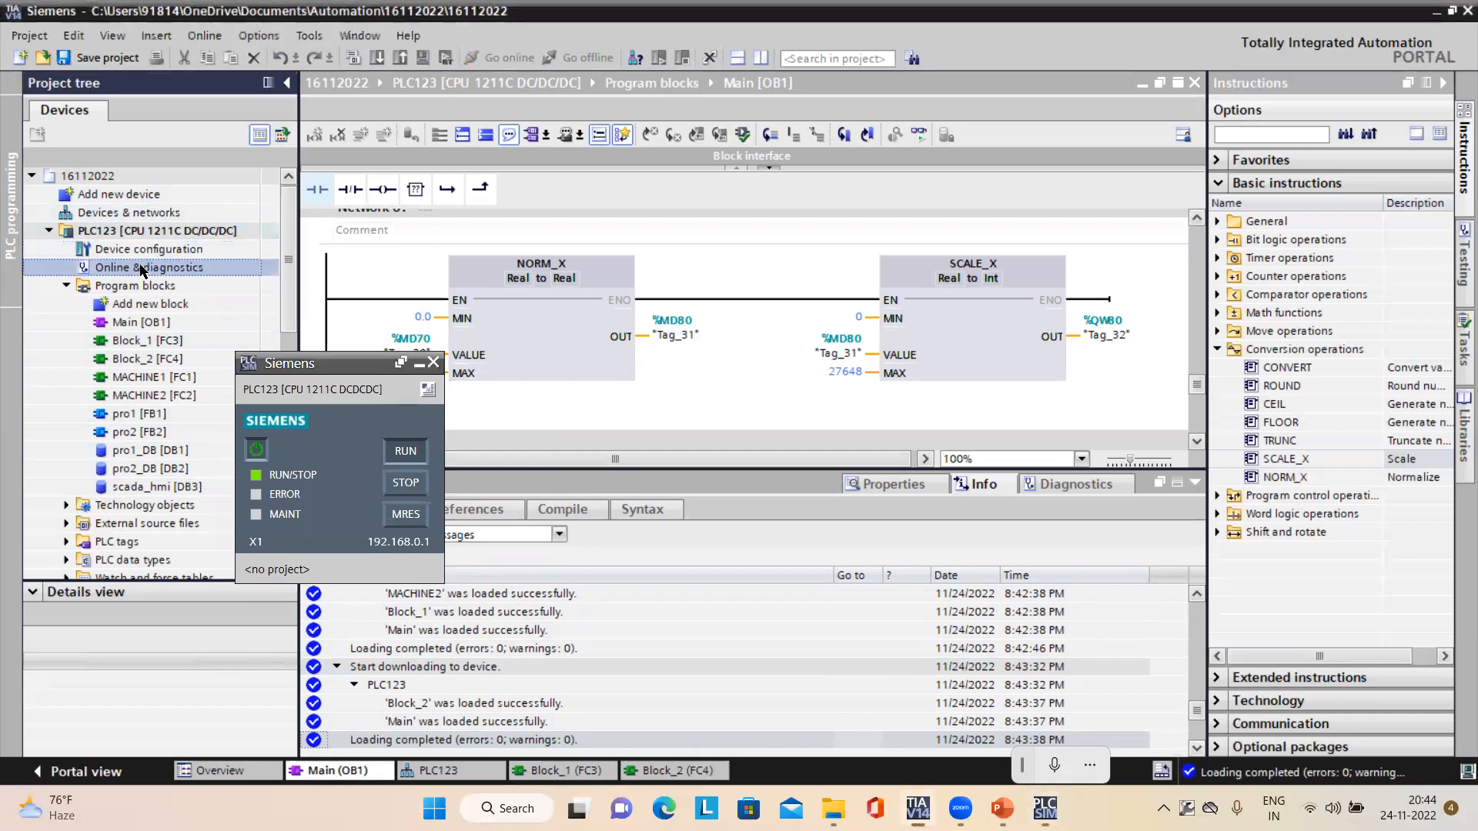
{"action": "double_click", "coordinate": [201, 271]}
{"action": "left_click", "coordinate": [419, 363]}
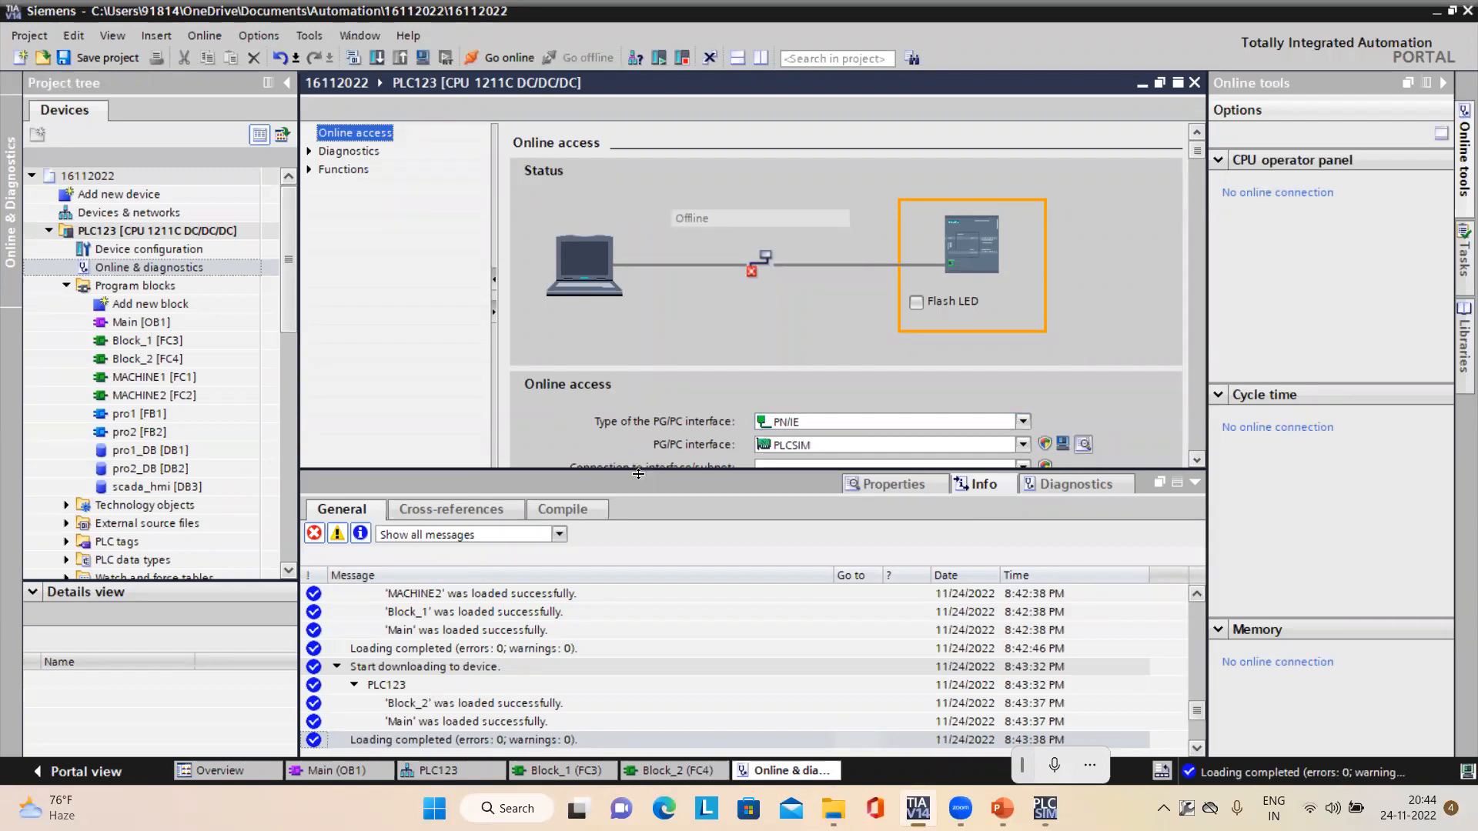
{"action": "left_click_drag", "start_coordinate": [646, 468], "coordinate": [645, 552]}
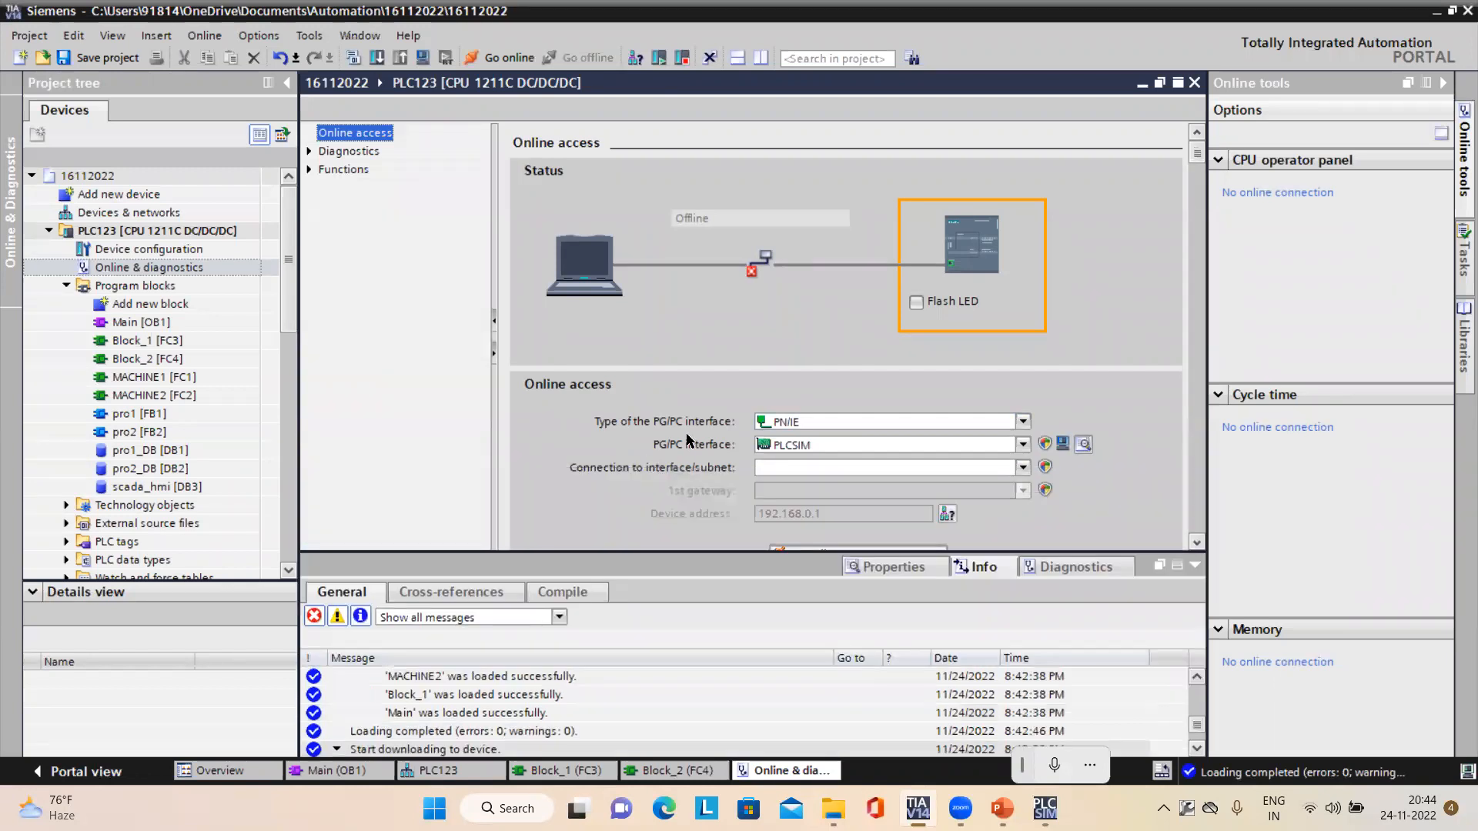
{"action": "left_click", "coordinate": [312, 153]}
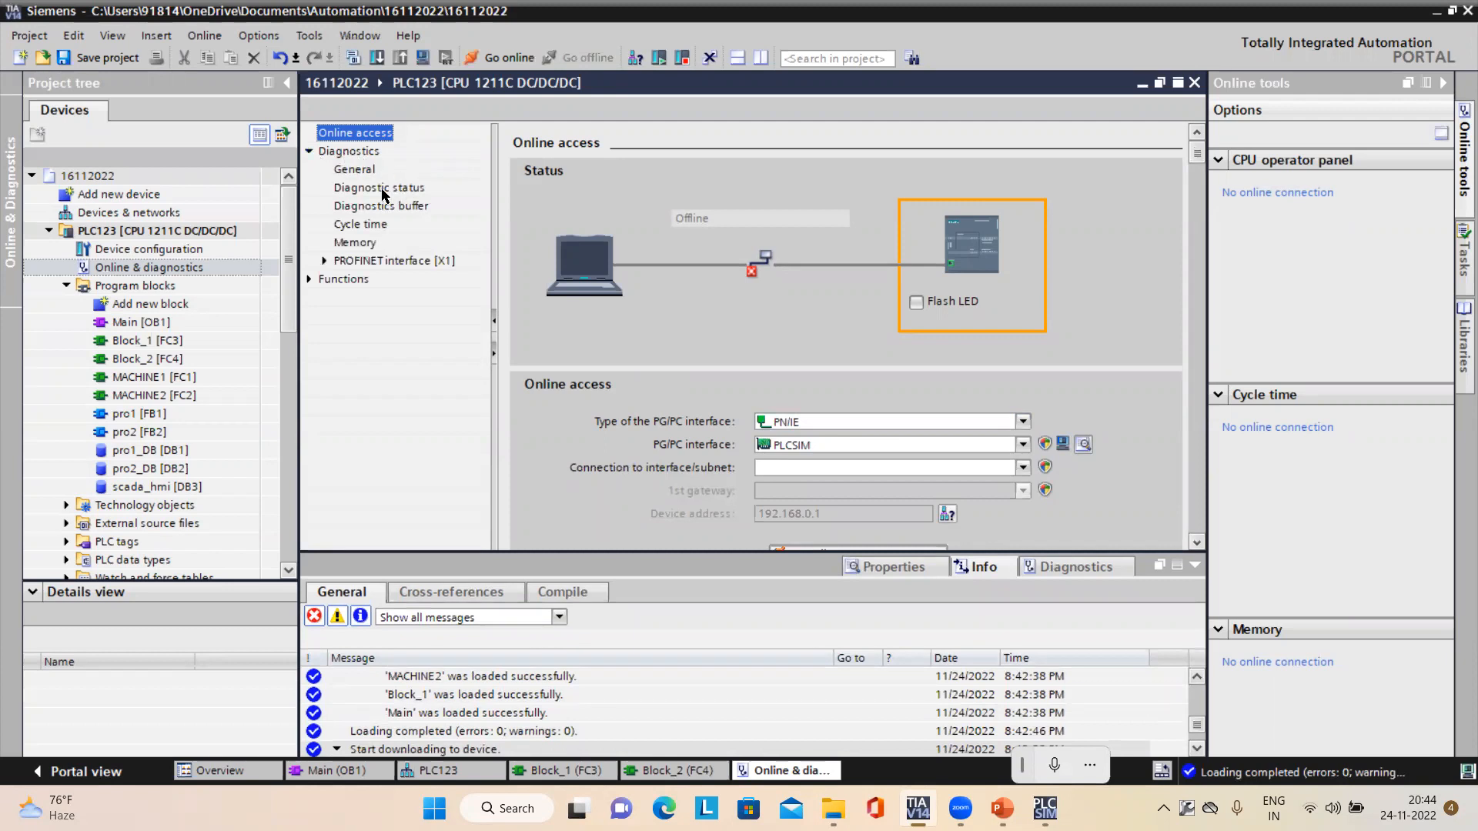
Set the connection to interface/subnet to PN/IE_1 and go online with PLC123.
{"action": "left_click", "coordinate": [1023, 467]}
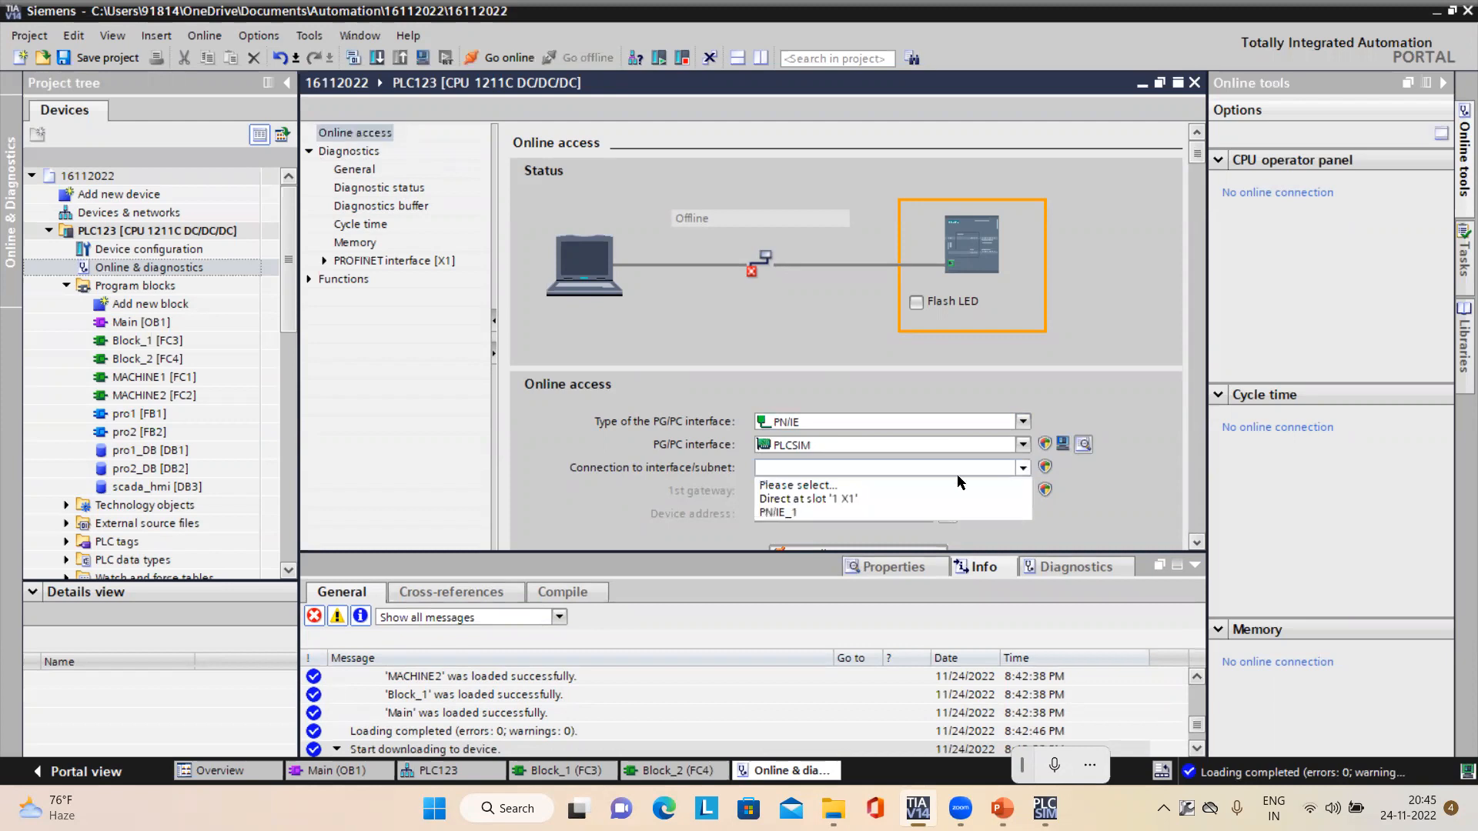
{"action": "left_click", "coordinate": [874, 511]}
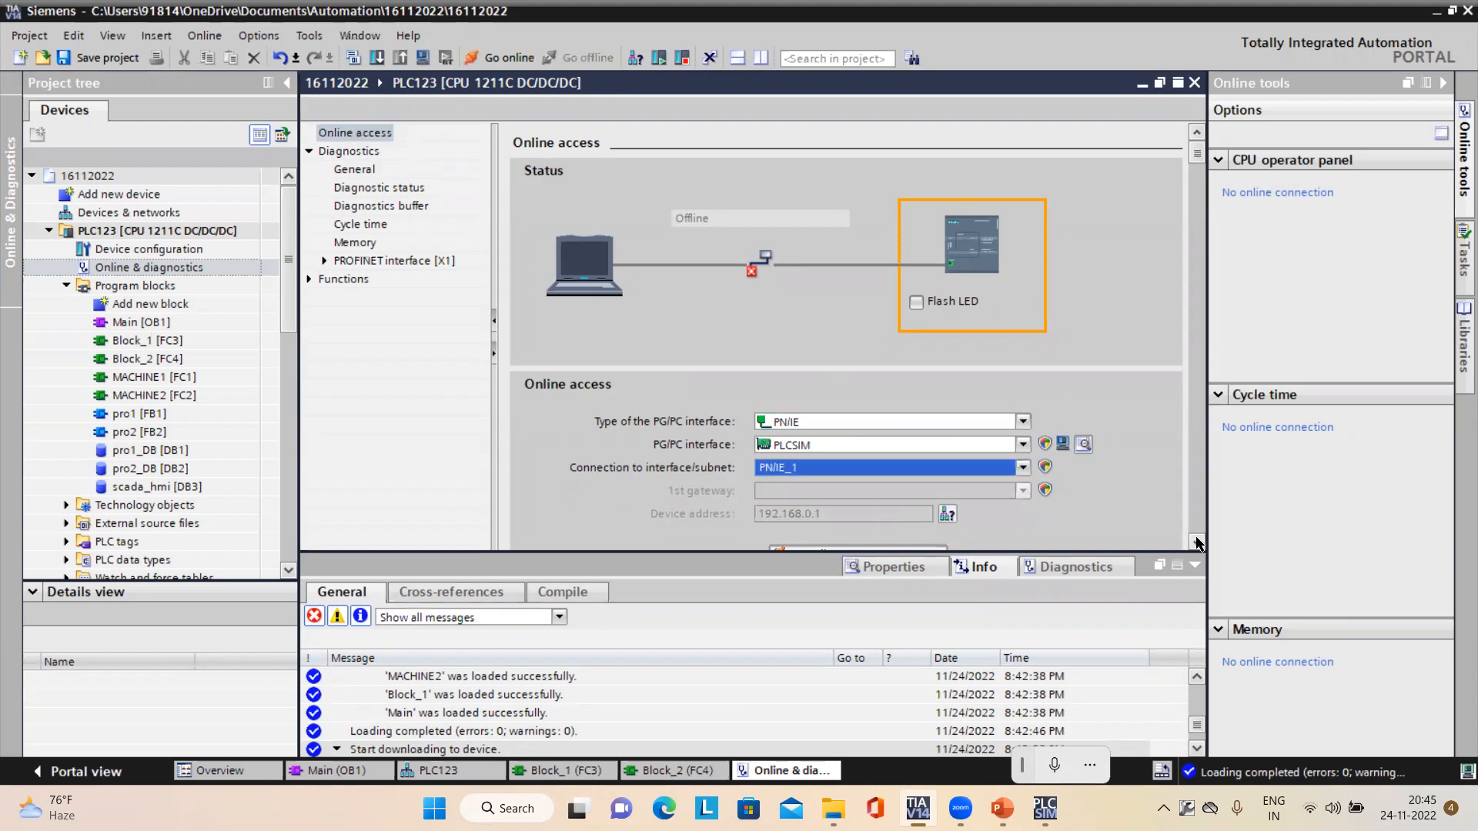
{"action": "scroll", "coordinate": [1198, 544], "scroll_direction": "down", "scroll_amount": 4}
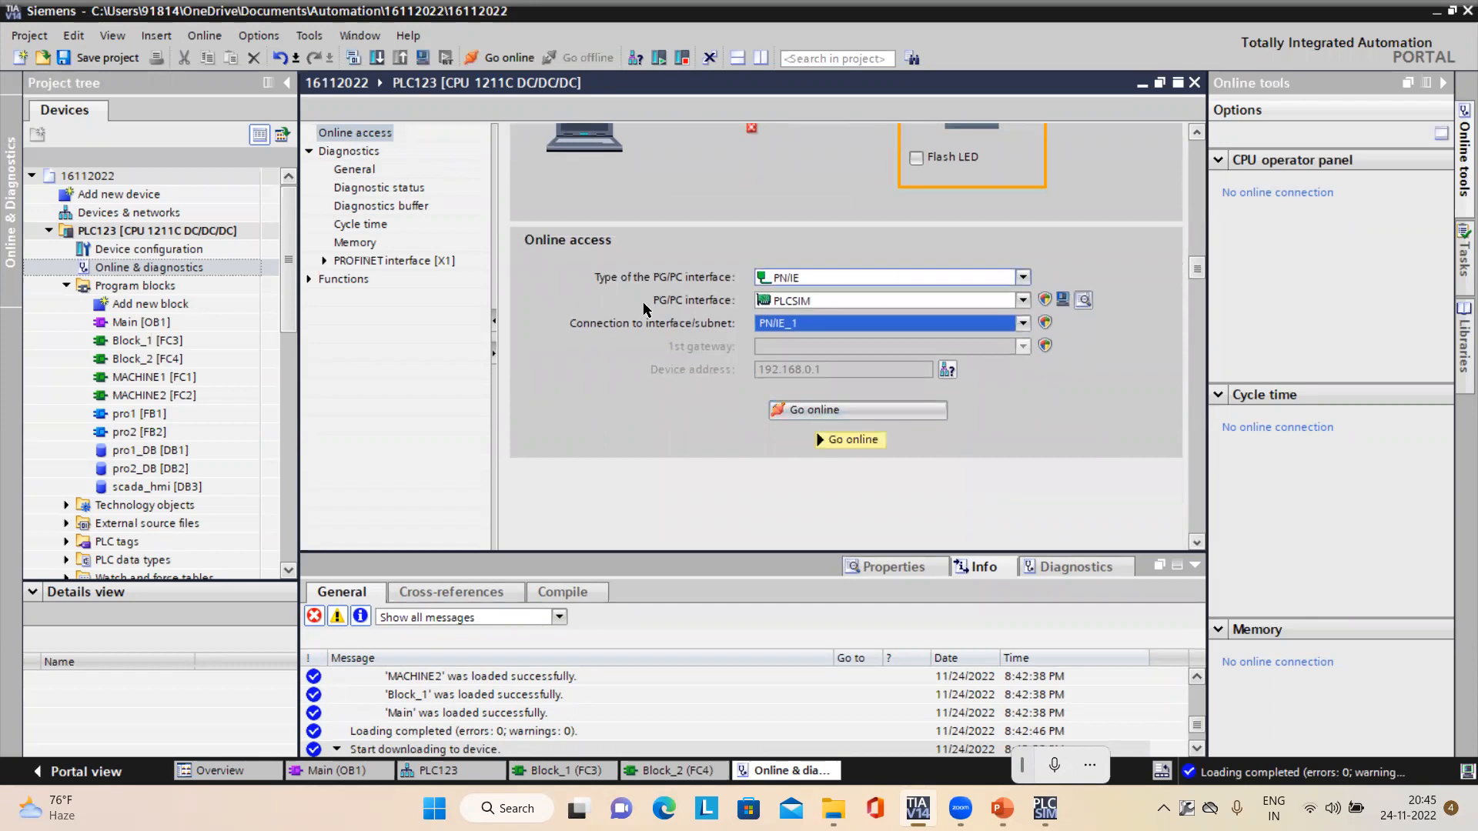
{"action": "left_click", "coordinate": [844, 414]}
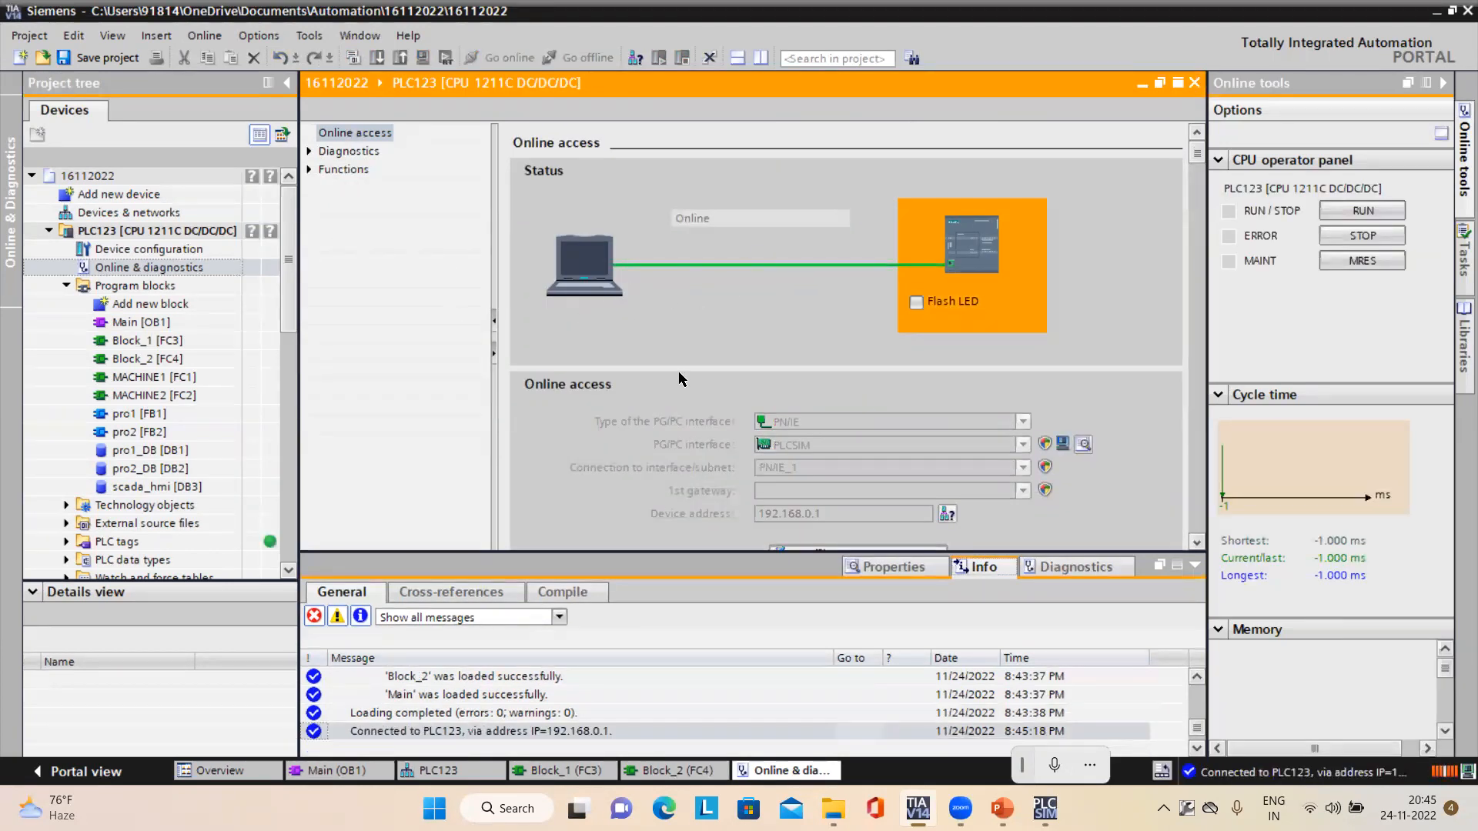
Examine the diagnostics buffer of PLC123 and read the details of the first event.
{"action": "left_click", "coordinate": [309, 153]}
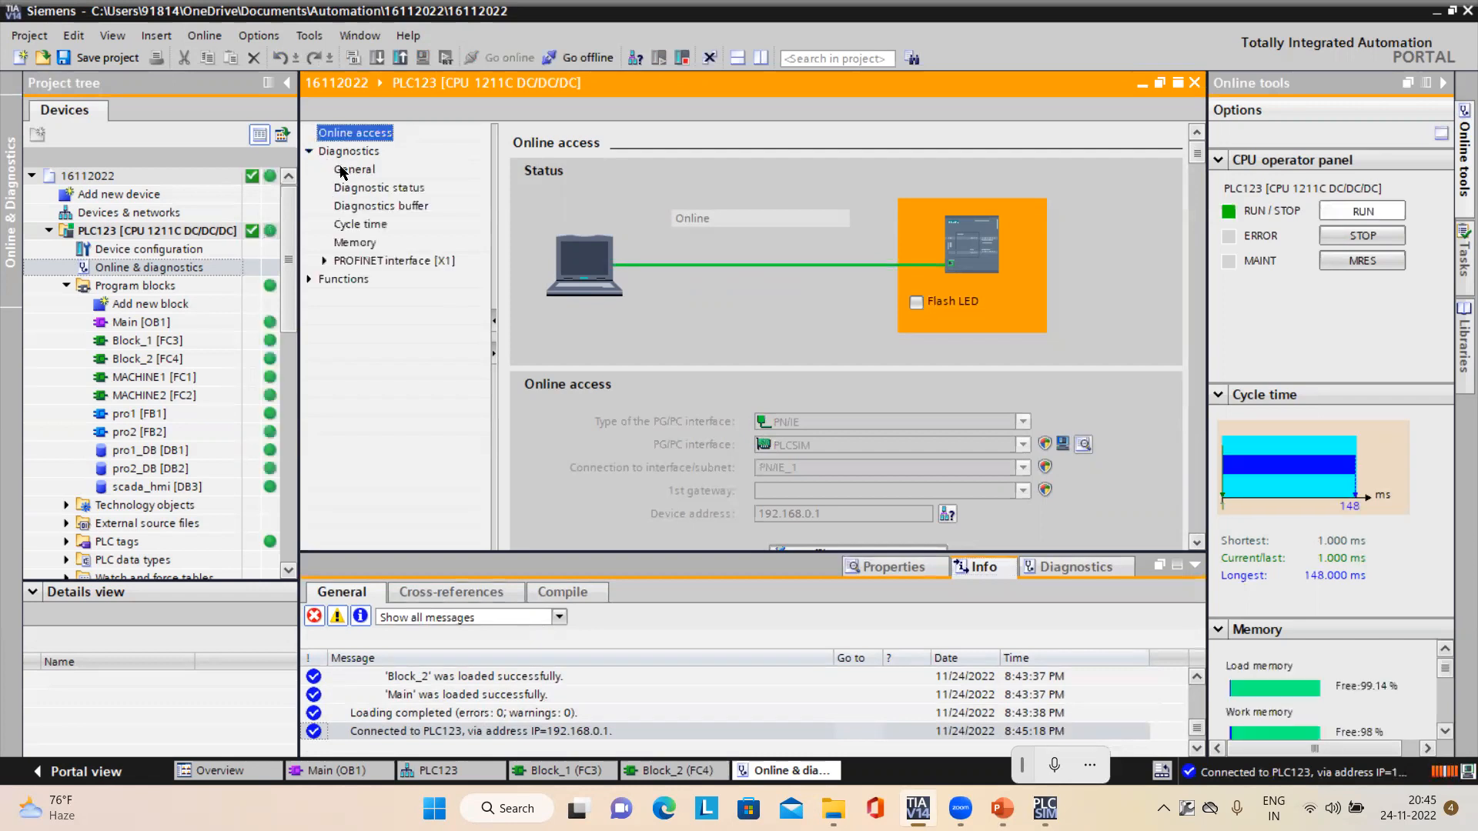
{"action": "left_click", "coordinate": [380, 206]}
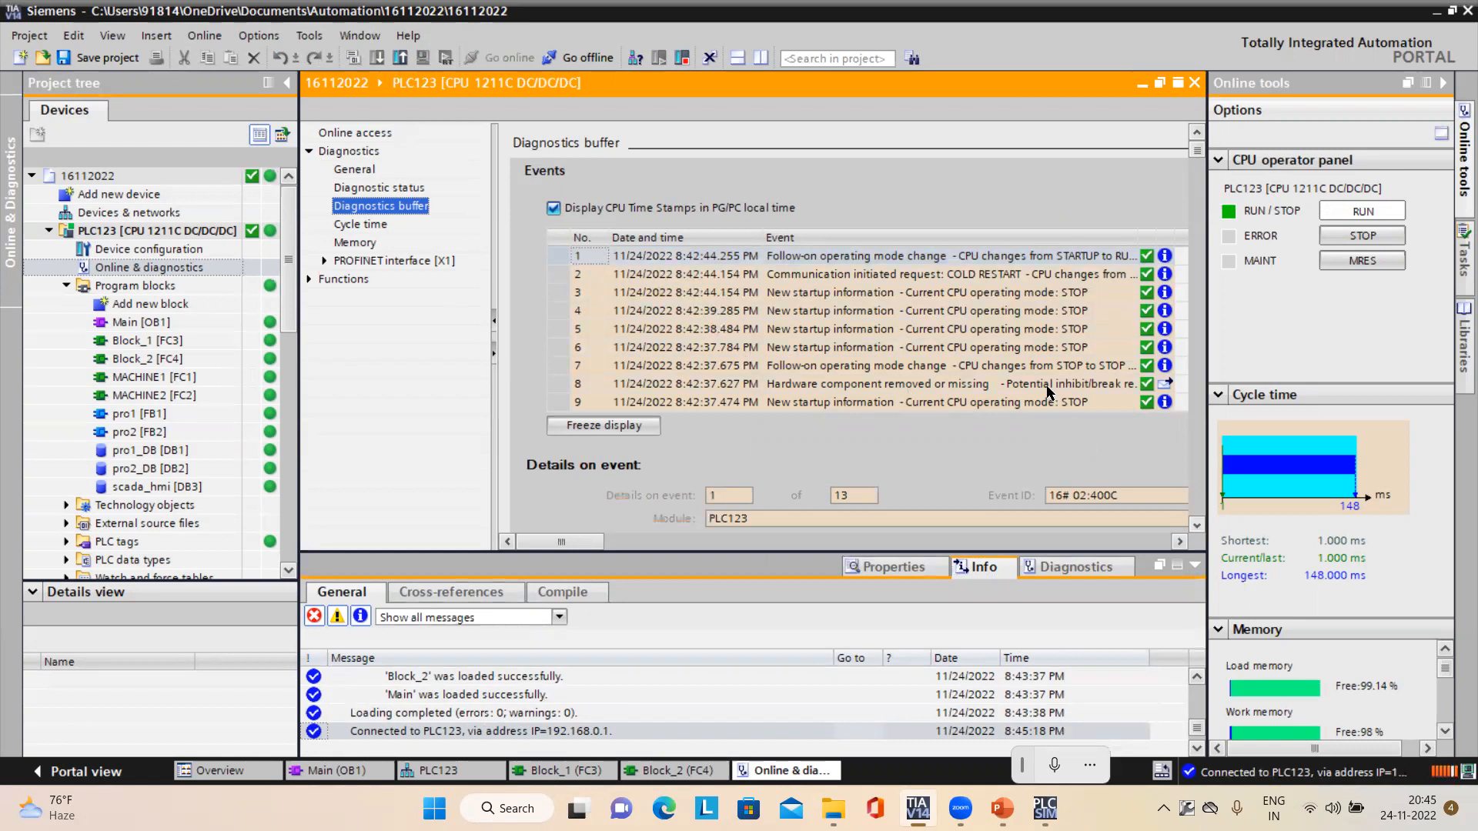
{"action": "left_click", "coordinate": [799, 258]}
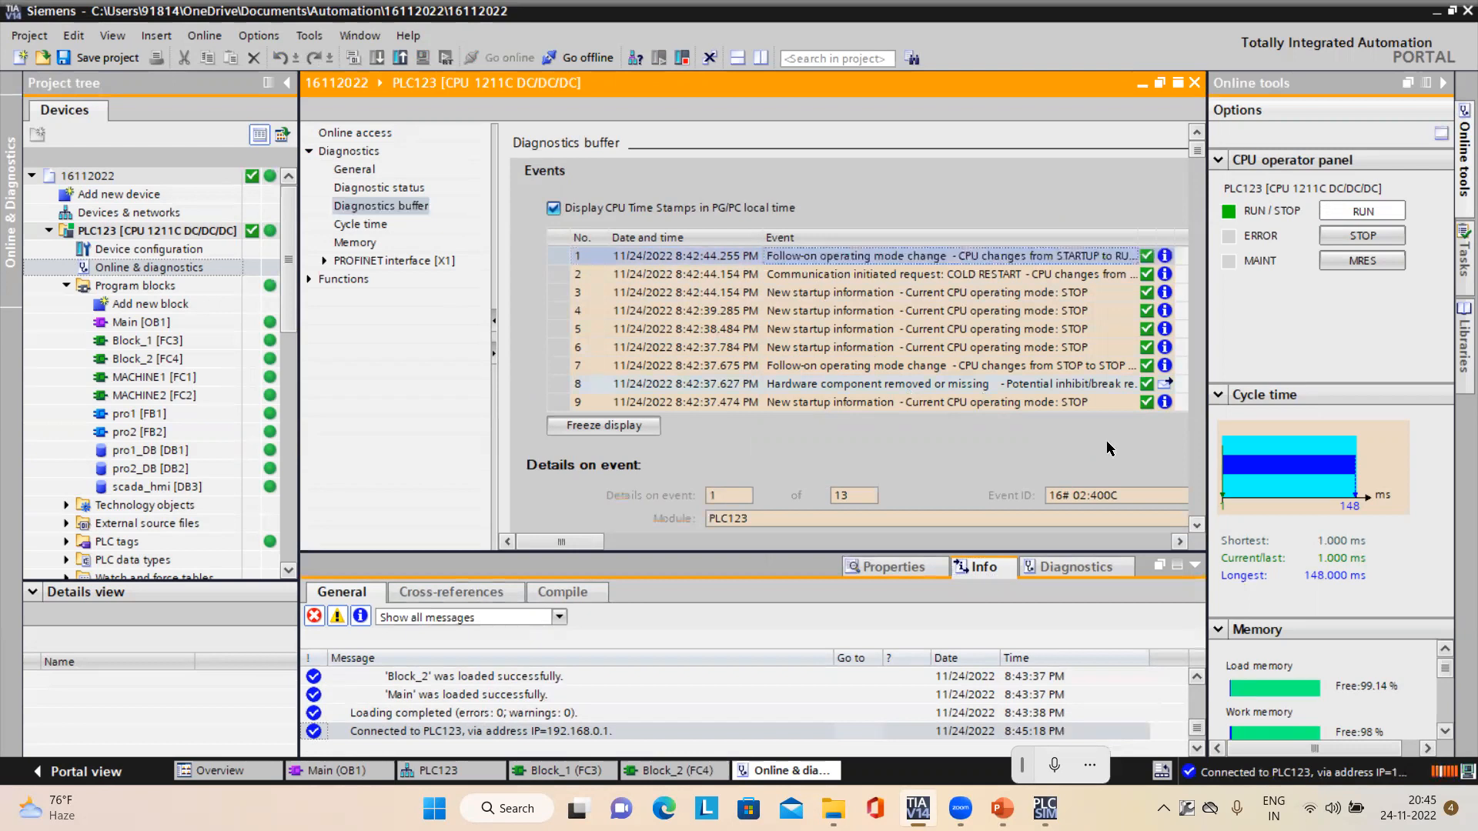
{"action": "scroll", "coordinate": [688, 361], "scroll_direction": "down", "scroll_amount": 5}
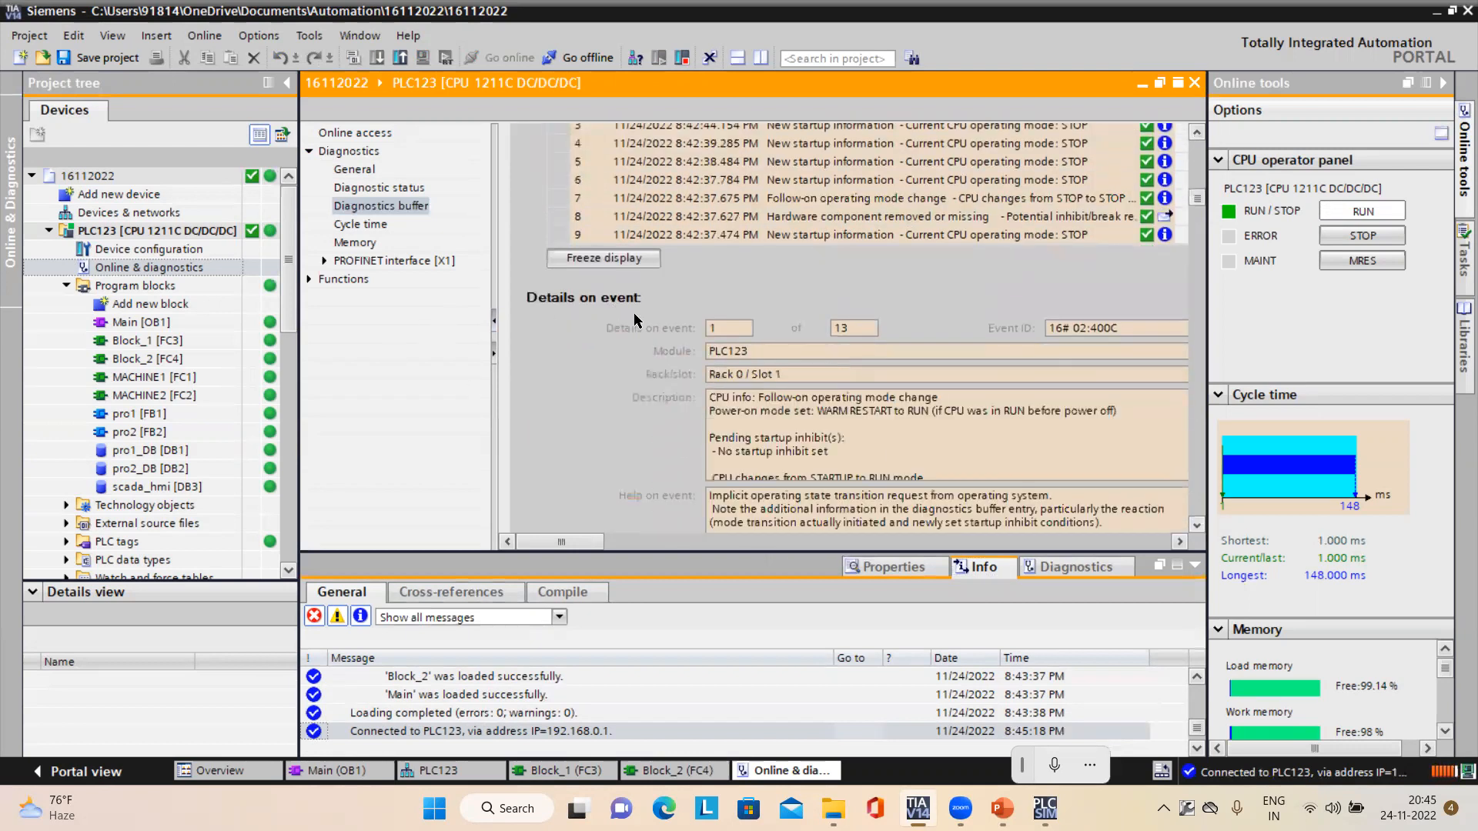
{"action": "left_click", "coordinate": [763, 424]}
Check the diagnostic status of PLC123 and its general module and manufacturer information.
{"action": "left_click", "coordinate": [380, 187]}
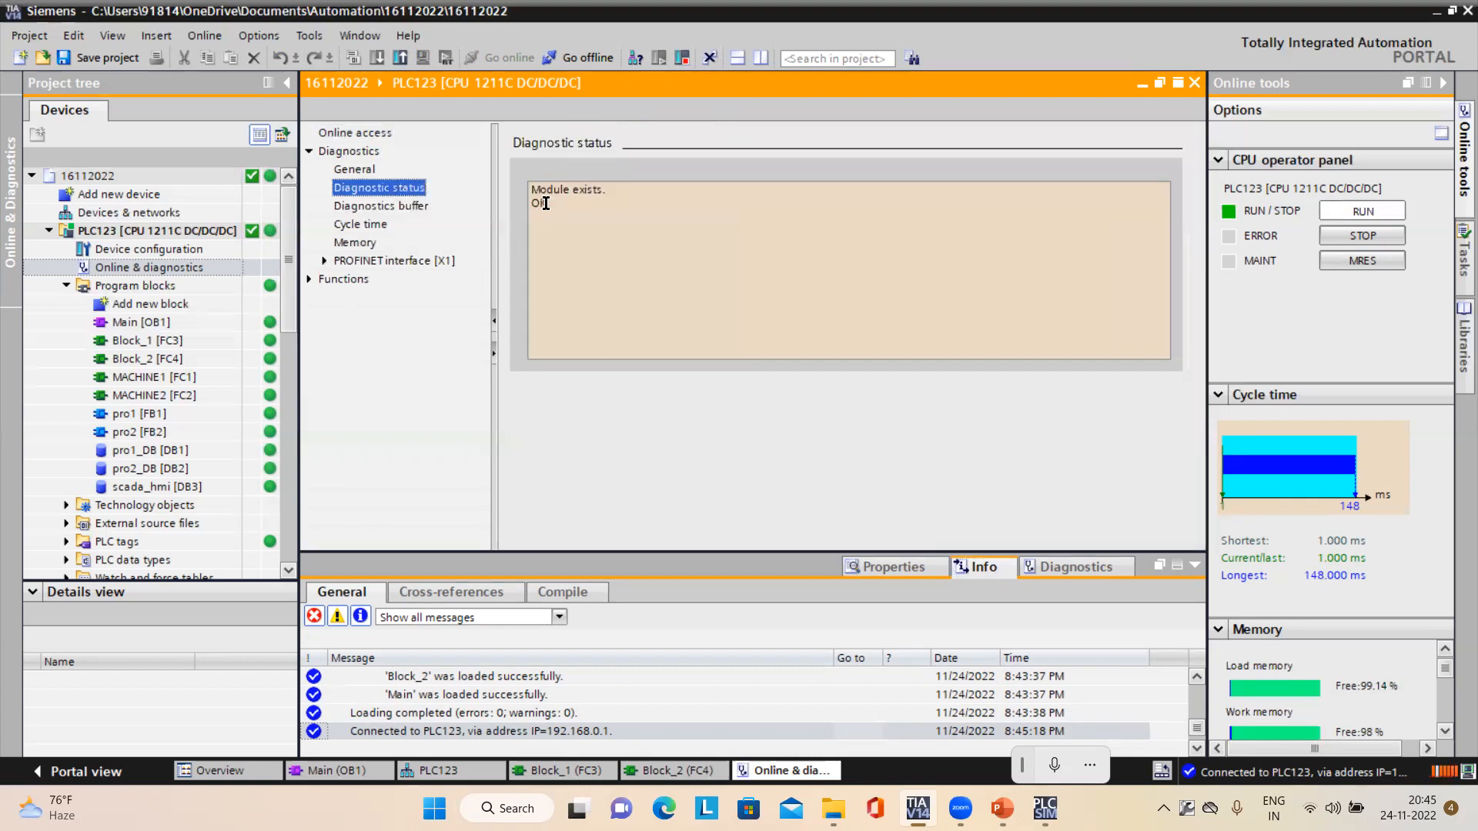
{"action": "left_click", "coordinate": [359, 172]}
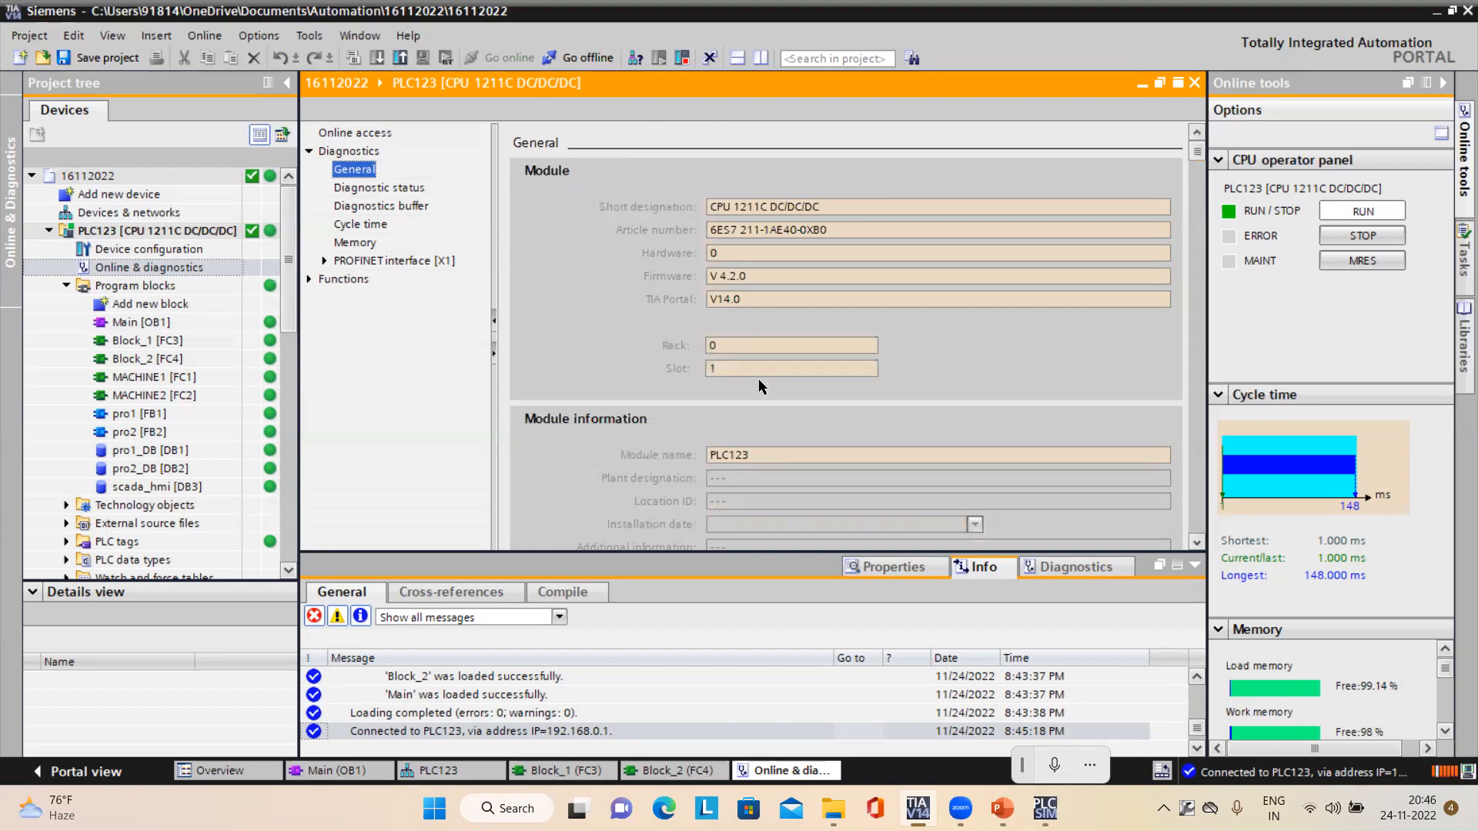
{"action": "scroll", "coordinate": [1199, 545], "scroll_direction": "down", "scroll_amount": 6}
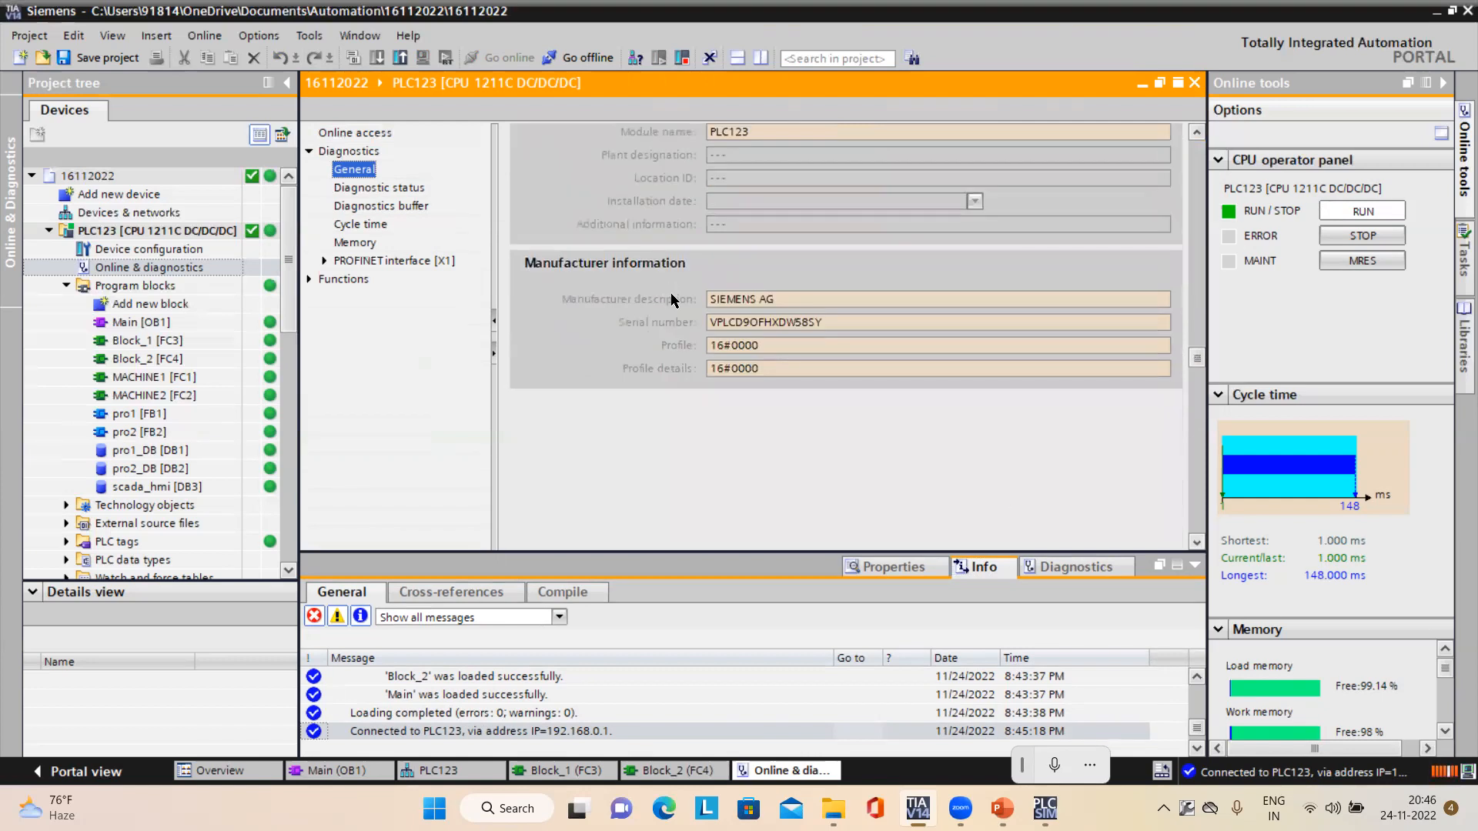
Set the PLC123 module time from the PG/PC time and apply it.
{"action": "left_click", "coordinate": [311, 280]}
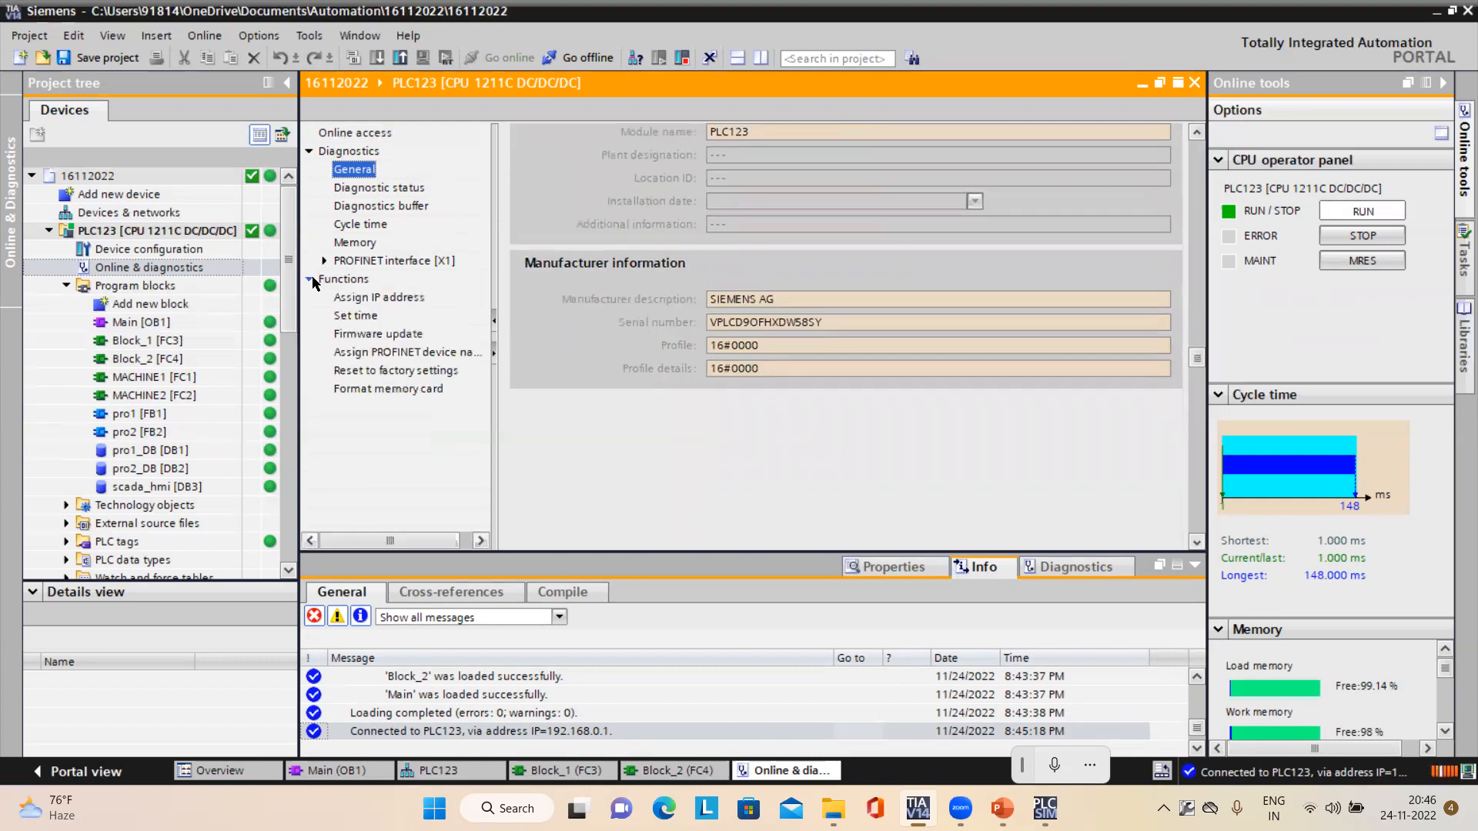
{"action": "left_click", "coordinate": [365, 317]}
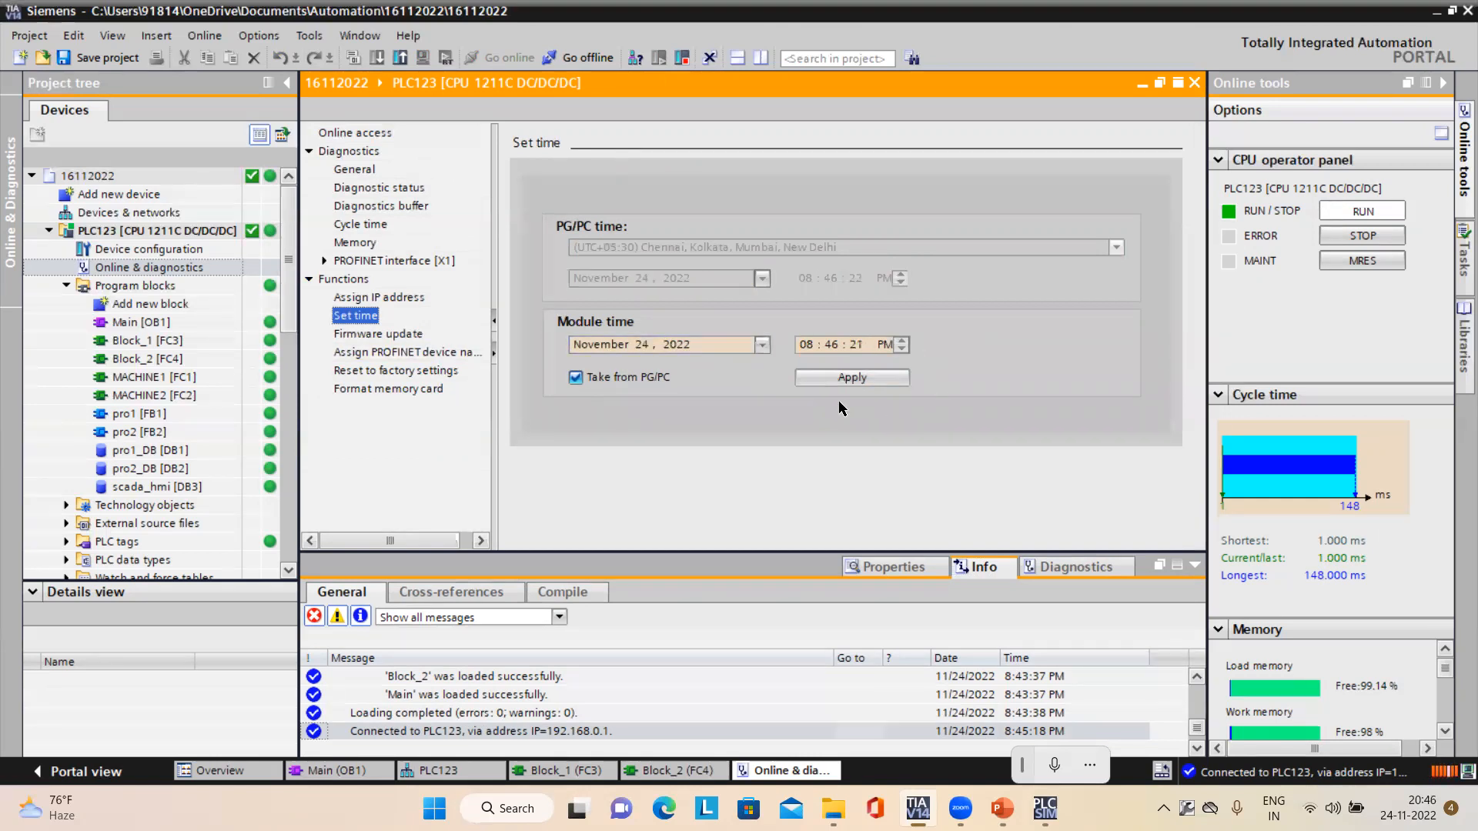
{"action": "left_click", "coordinate": [863, 379]}
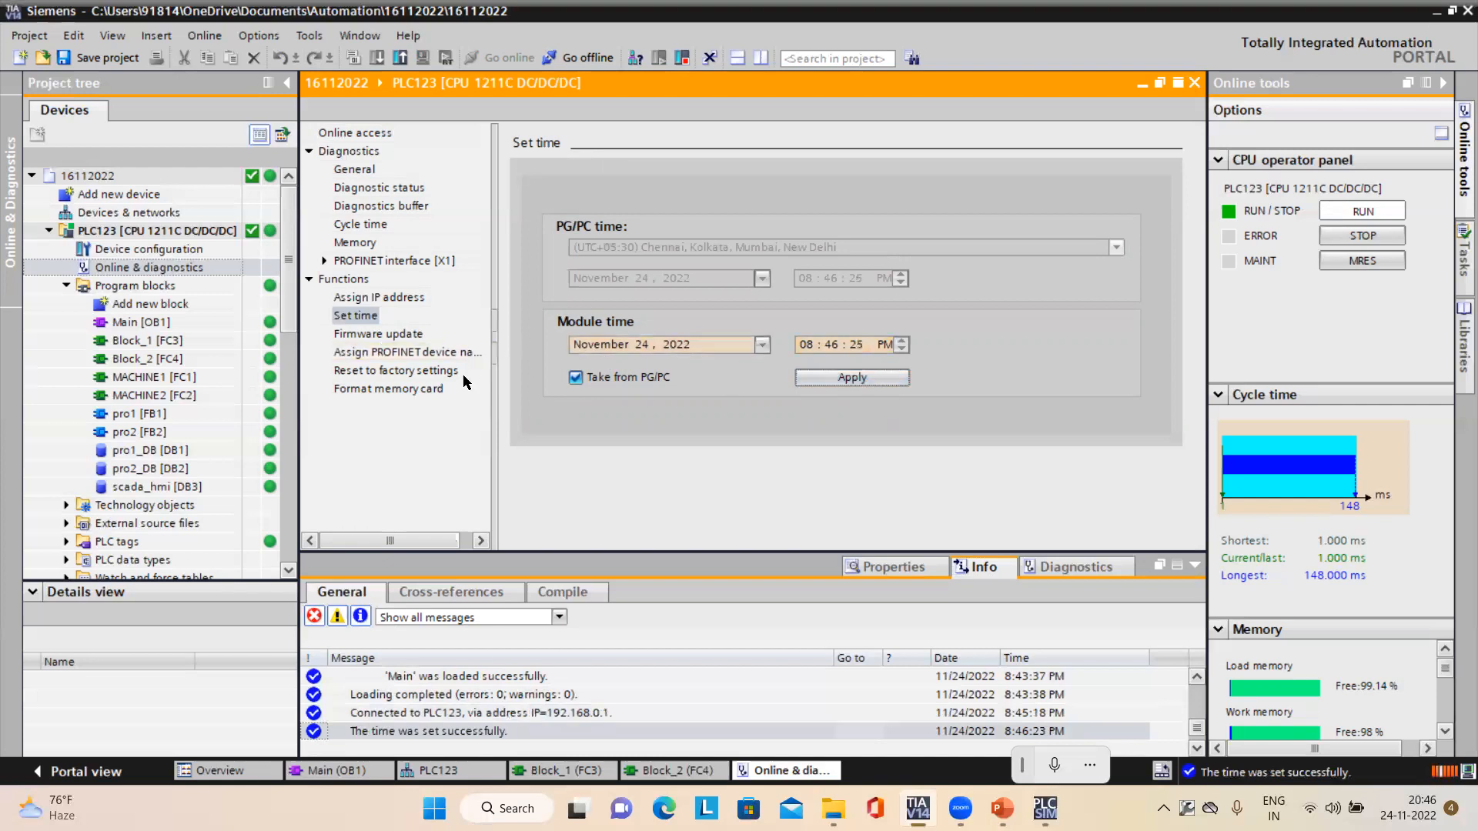
View the reset to factory settings function, collapse the functions list and return to the general diagnostics information.
{"action": "left_click", "coordinate": [398, 372]}
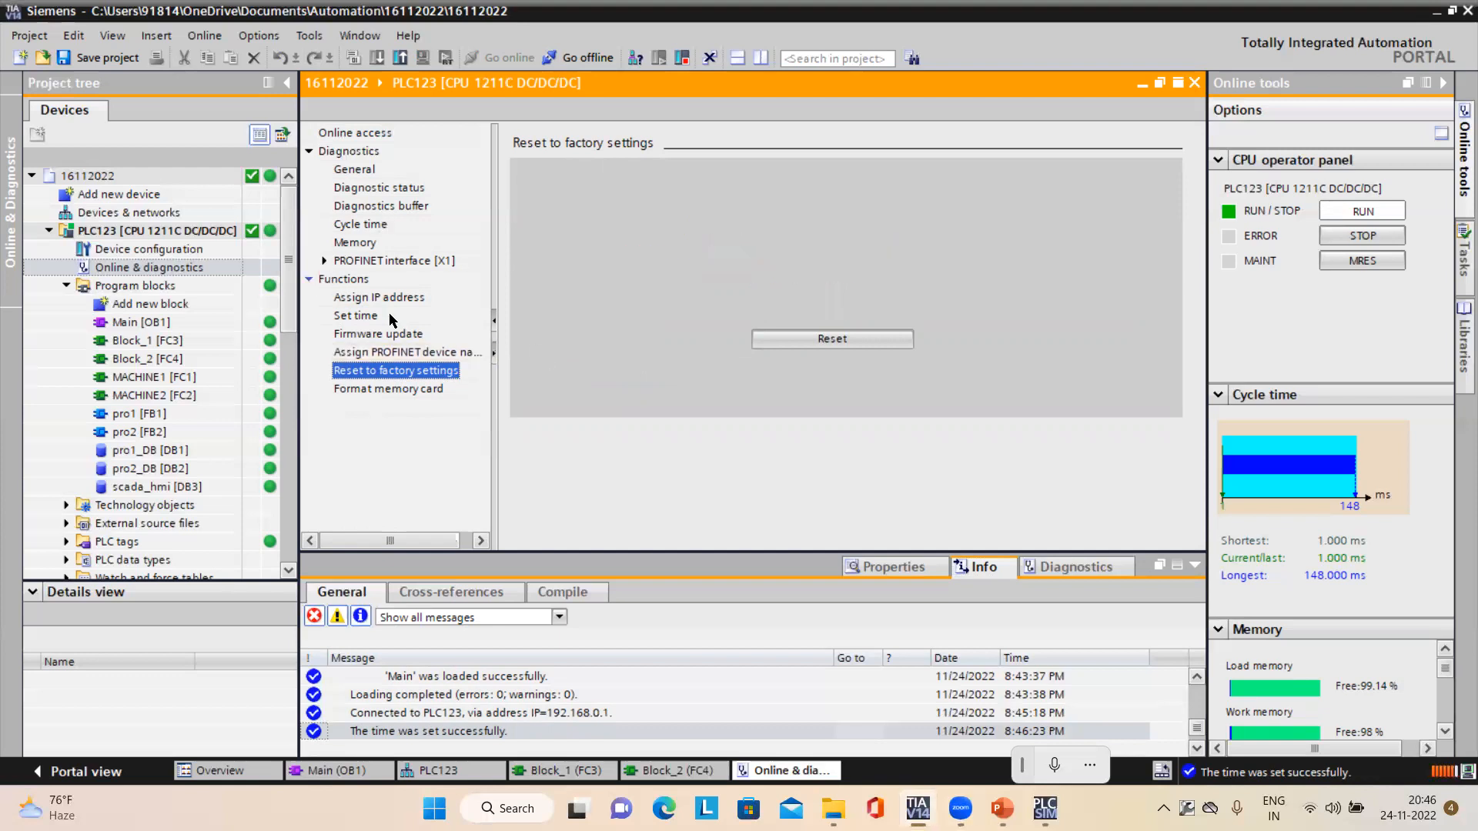
{"action": "double_click", "coordinate": [363, 282]}
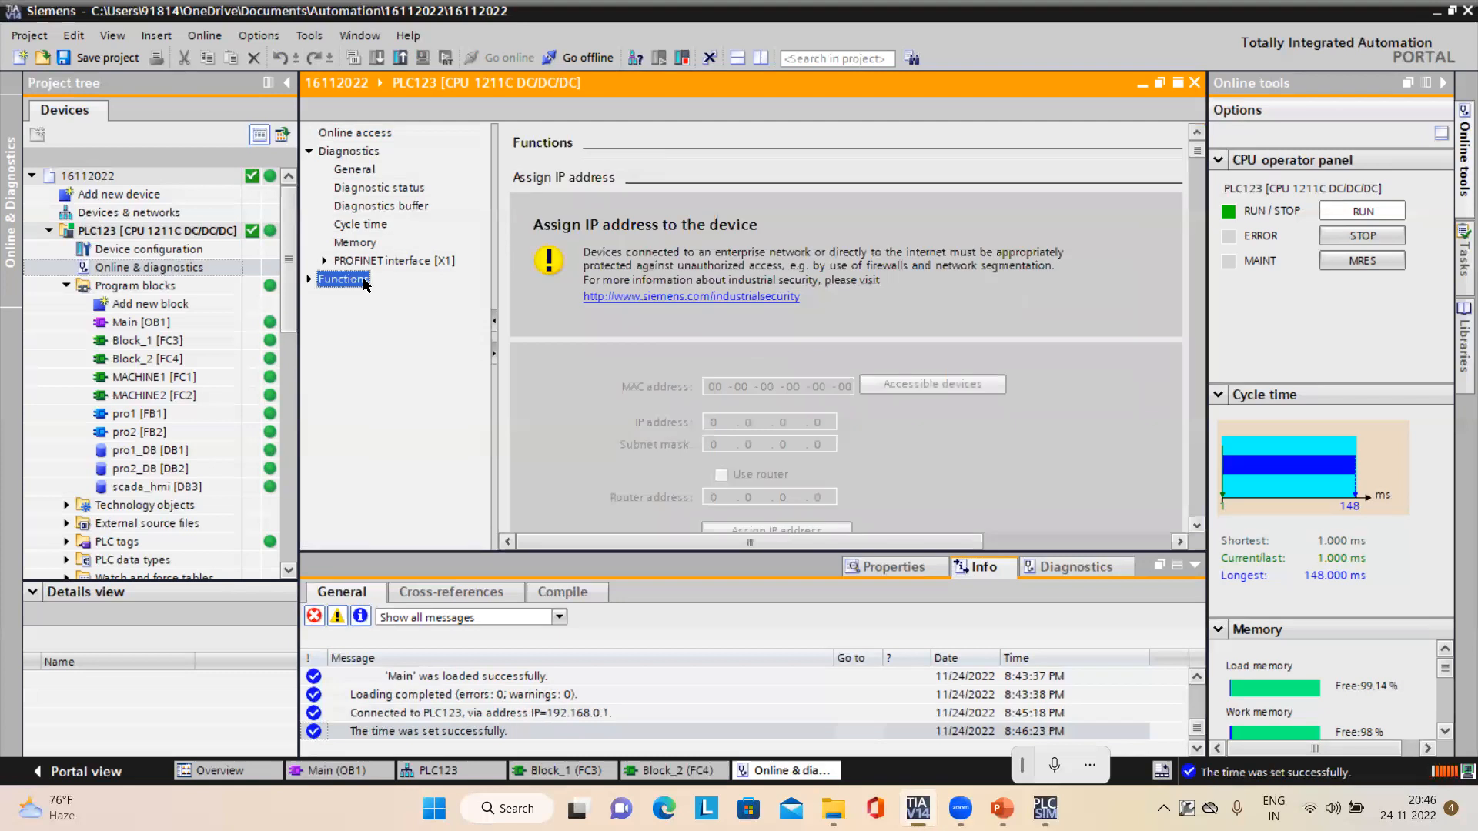
{"action": "left_click", "coordinate": [365, 171]}
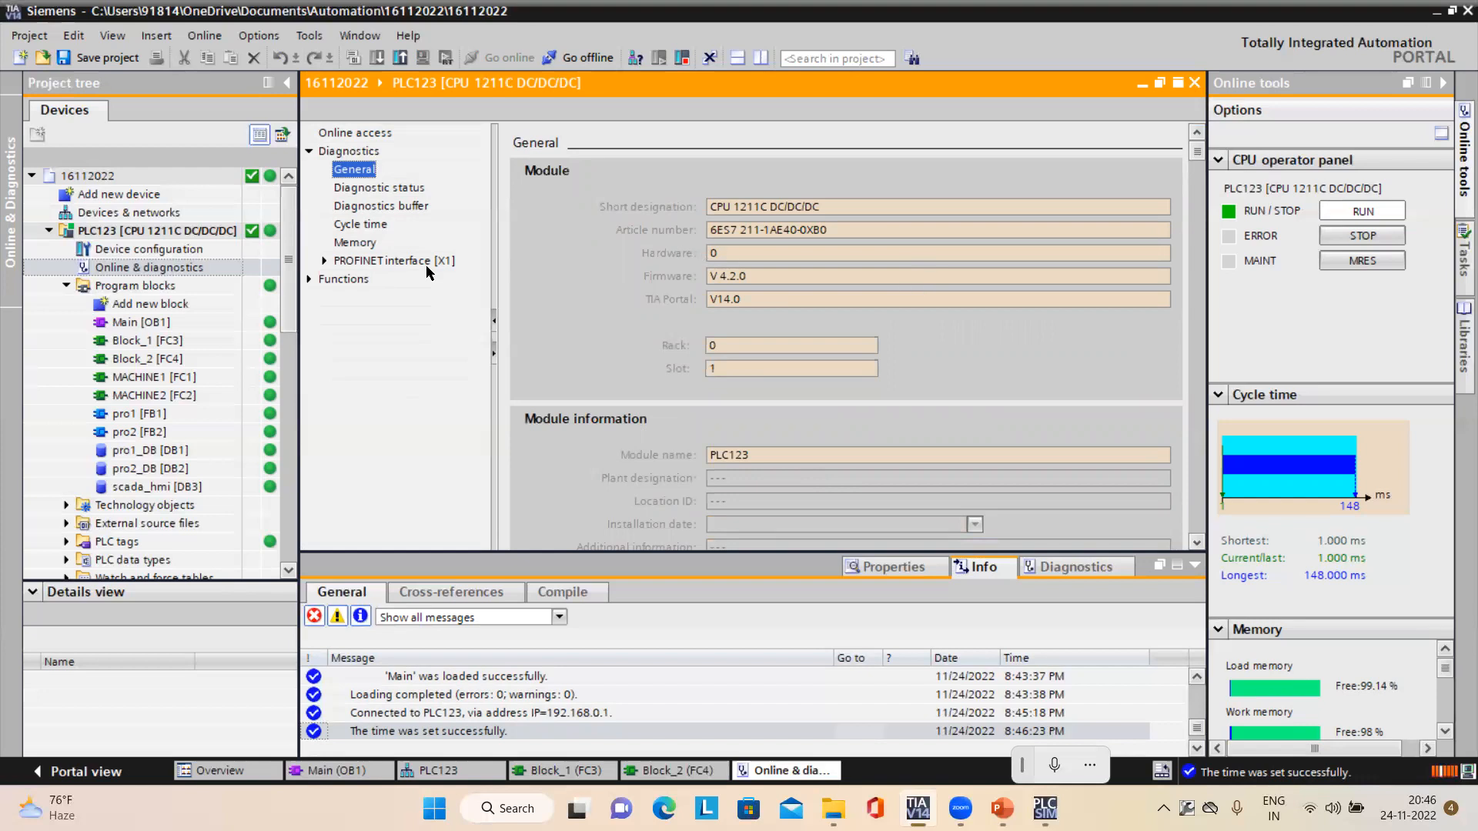
Examine the memory usage of PLC123 and its configured and measured cycle times.
{"action": "left_click", "coordinate": [356, 245]}
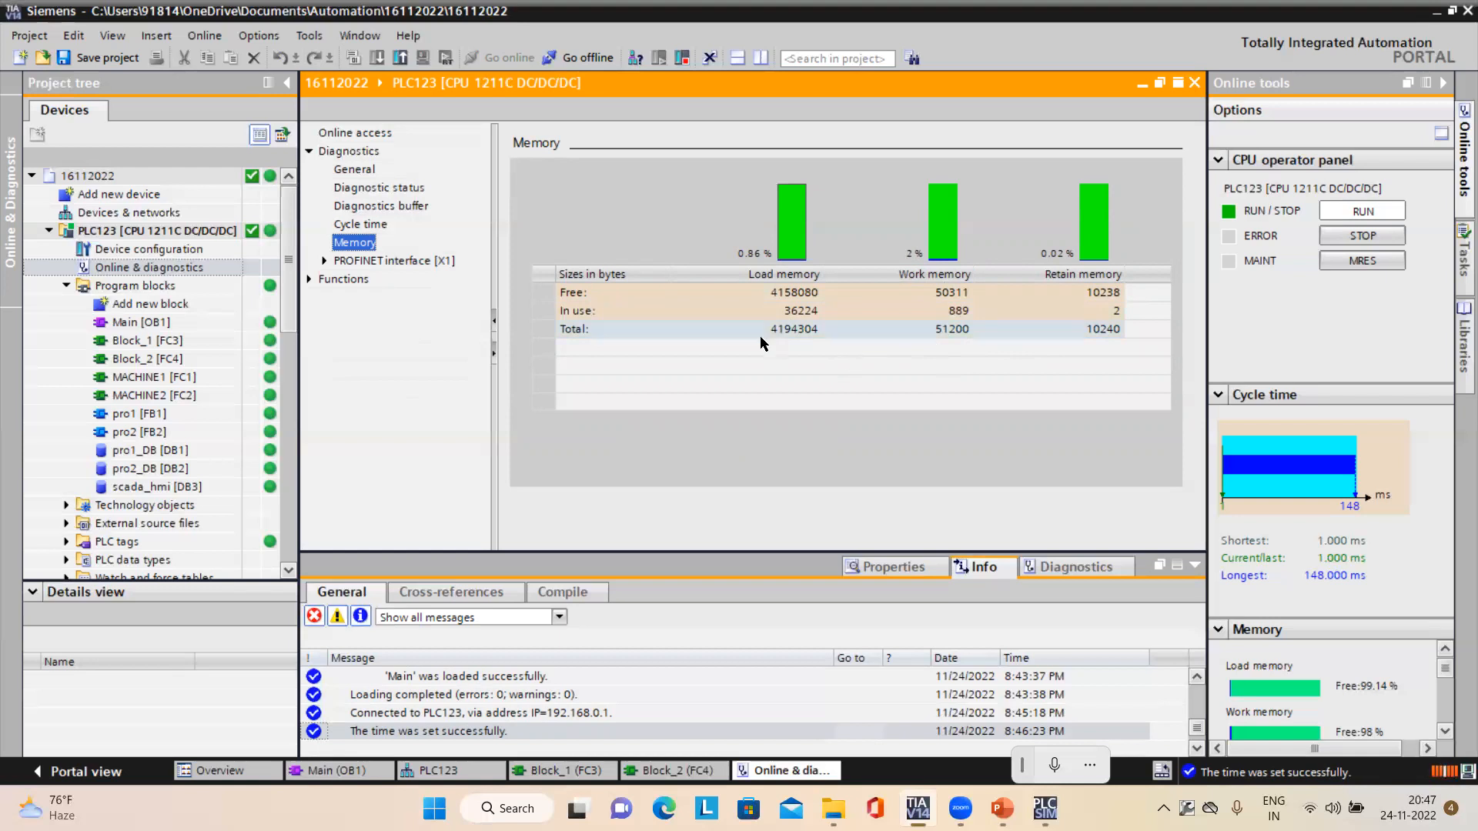
{"action": "left_click", "coordinate": [366, 226]}
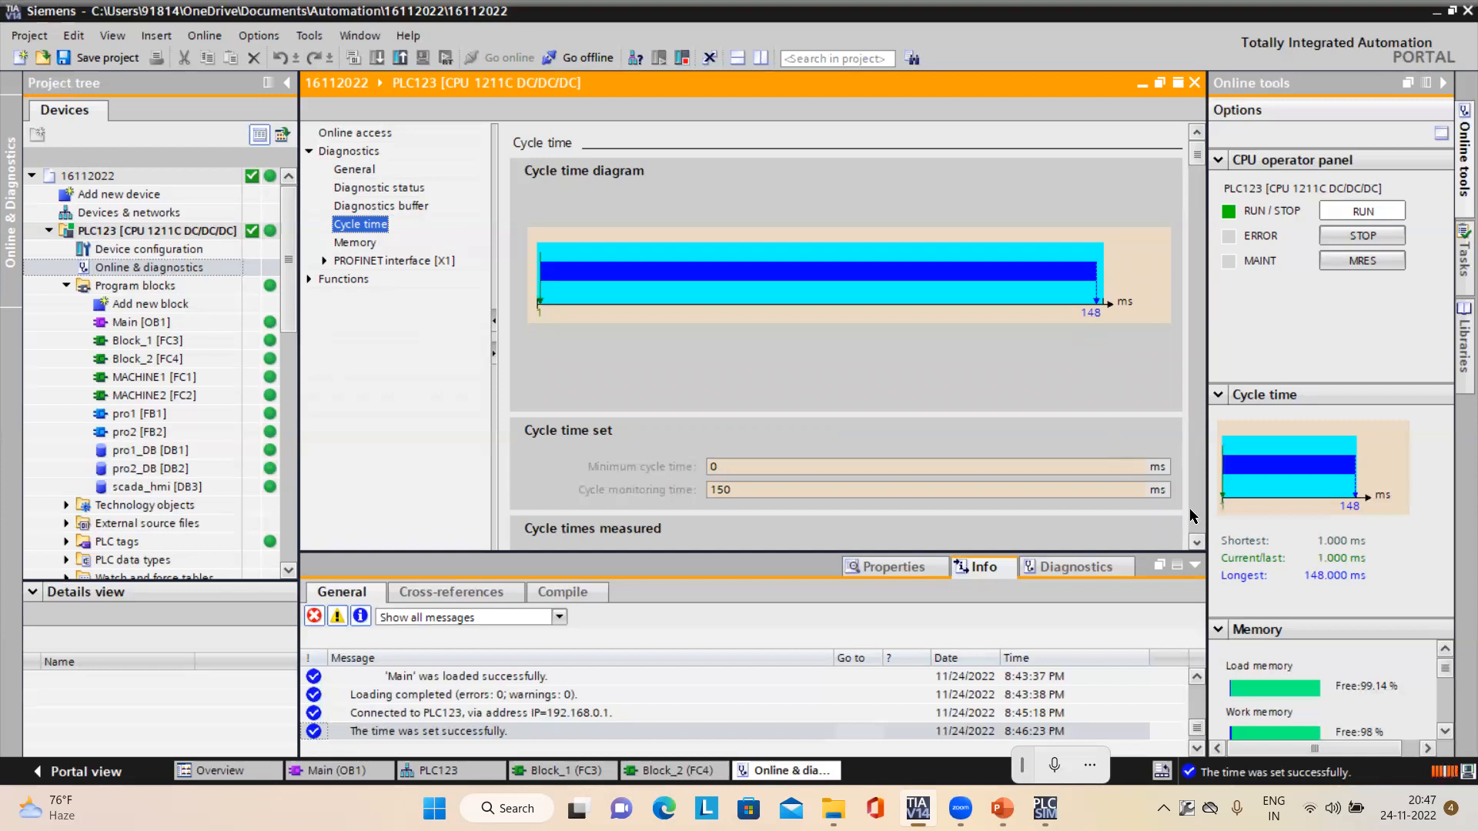
{"action": "left_click", "coordinate": [1197, 543]}
{"action": "left_click", "coordinate": [1198, 544]}
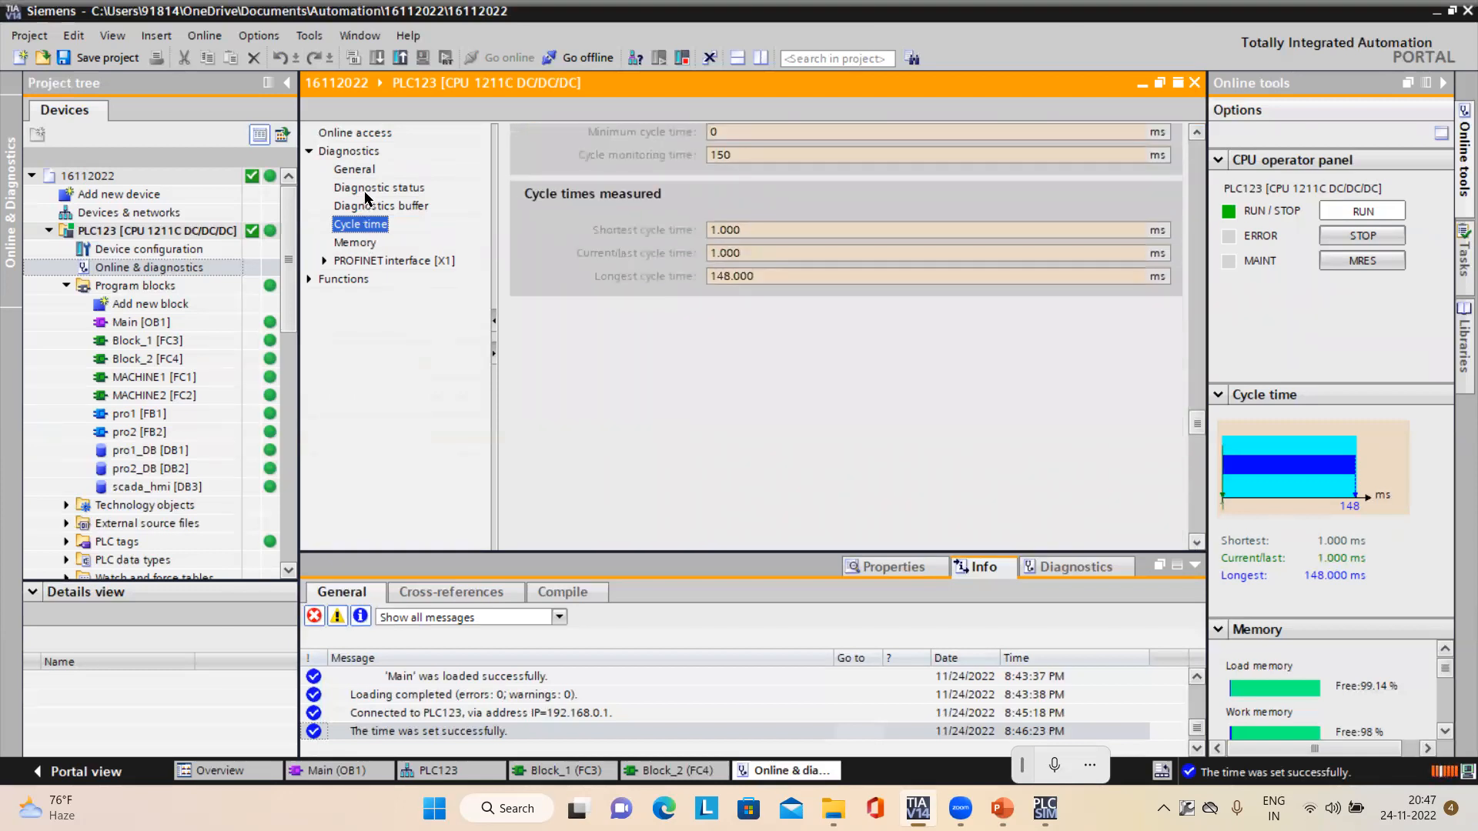
Return to the online access status of PLC123 and look over the available online functions.
{"action": "left_click", "coordinate": [309, 152]}
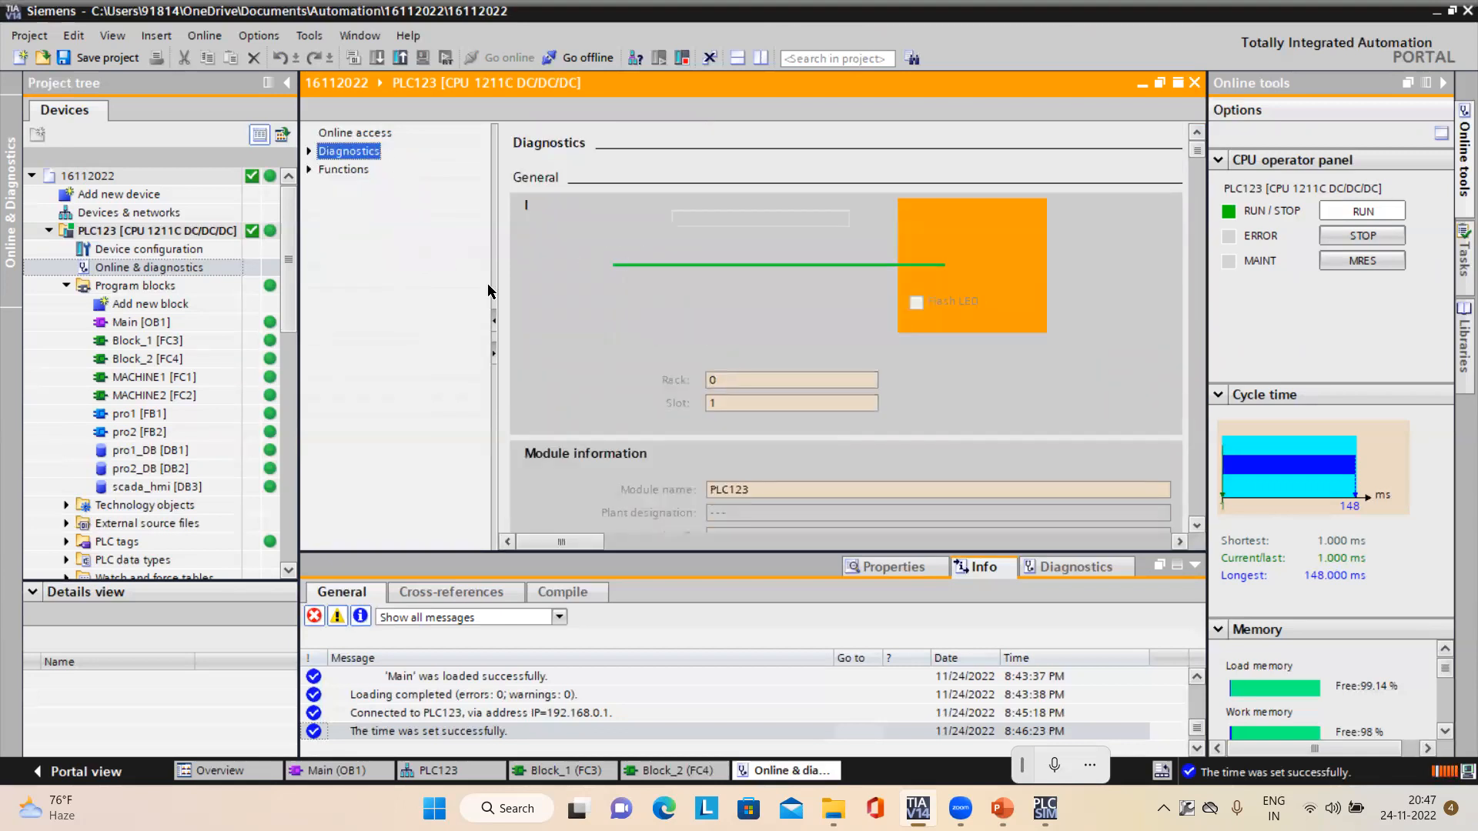
{"action": "left_click", "coordinate": [354, 134]}
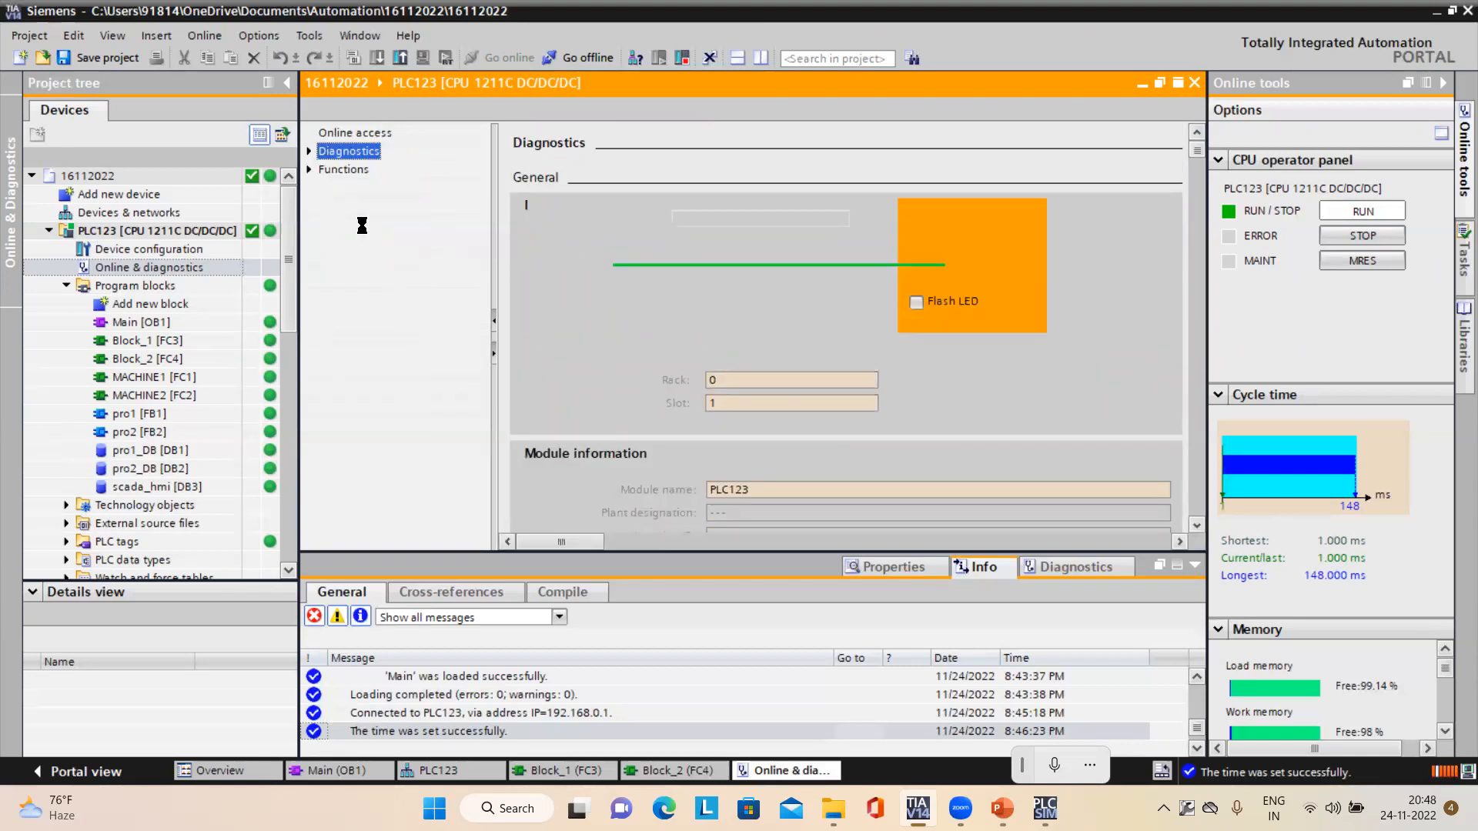
{"action": "left_click", "coordinate": [308, 170]}
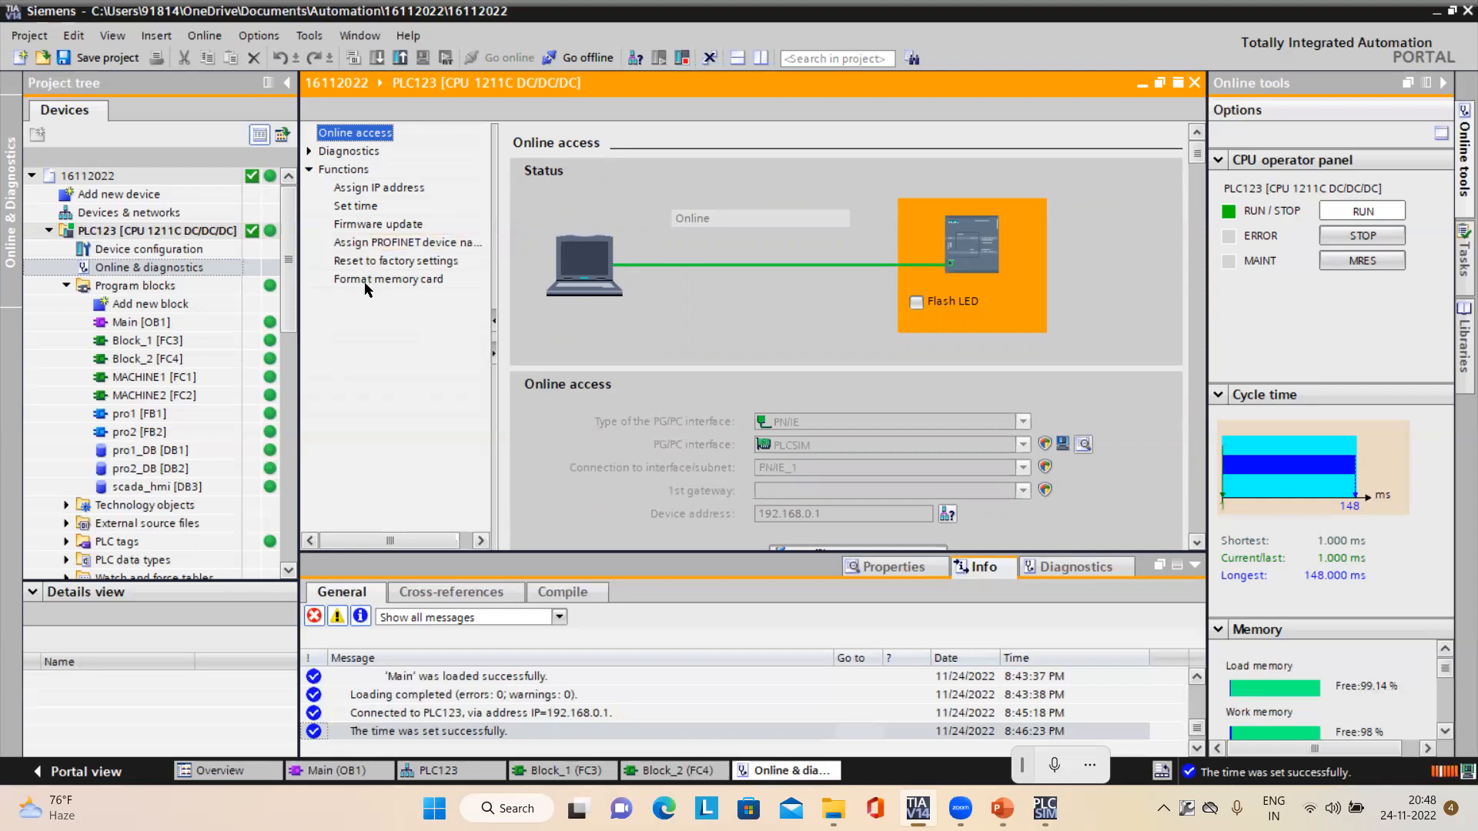
{"action": "left_click", "coordinate": [309, 170]}
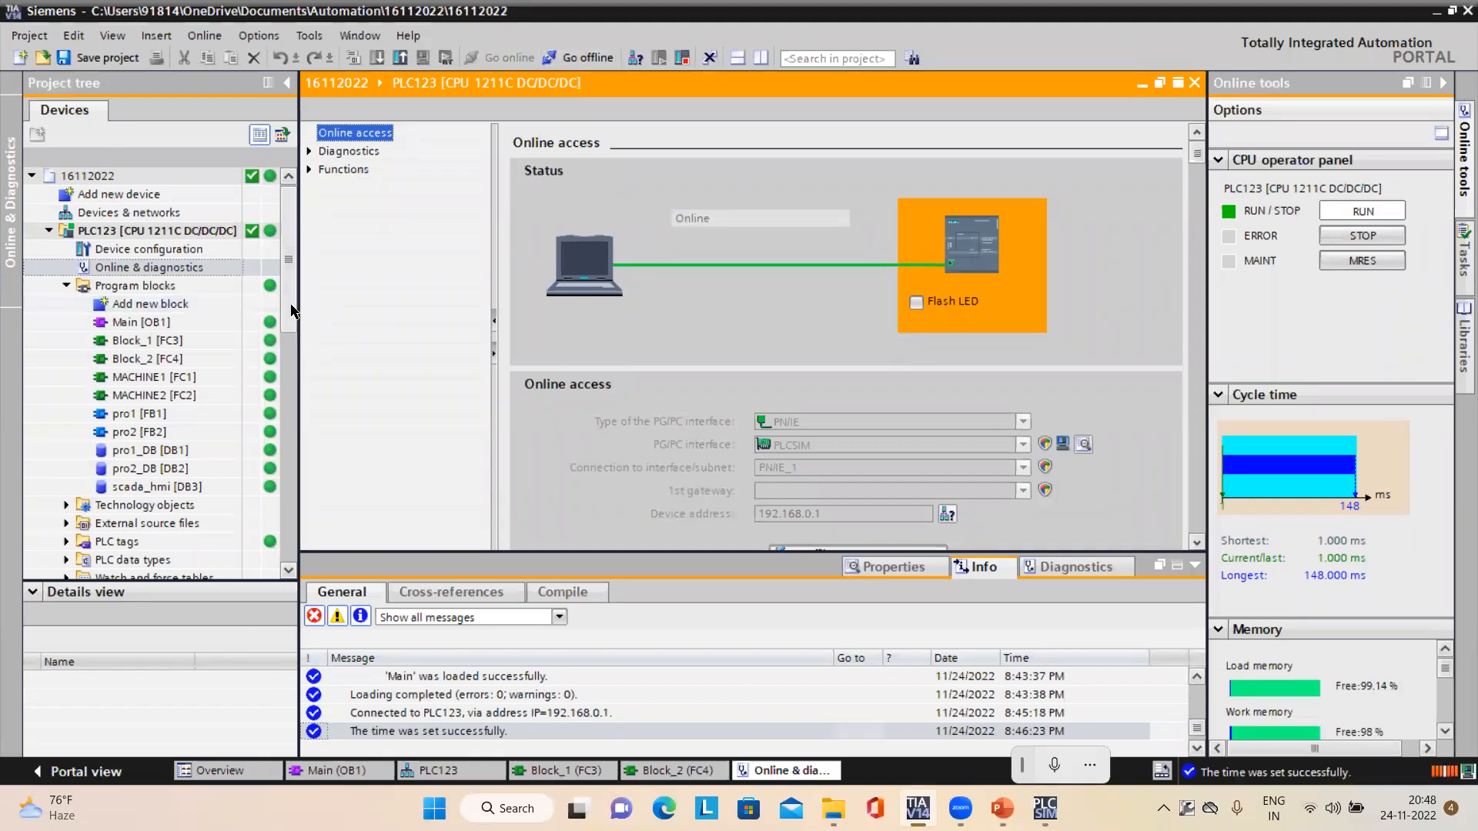
Open the device configuration of PLC123, display the properties of the CPU in slot 1 and enlarge the properties area.
{"action": "left_click_drag", "start_coordinate": [293, 311], "coordinate": [302, 407]}
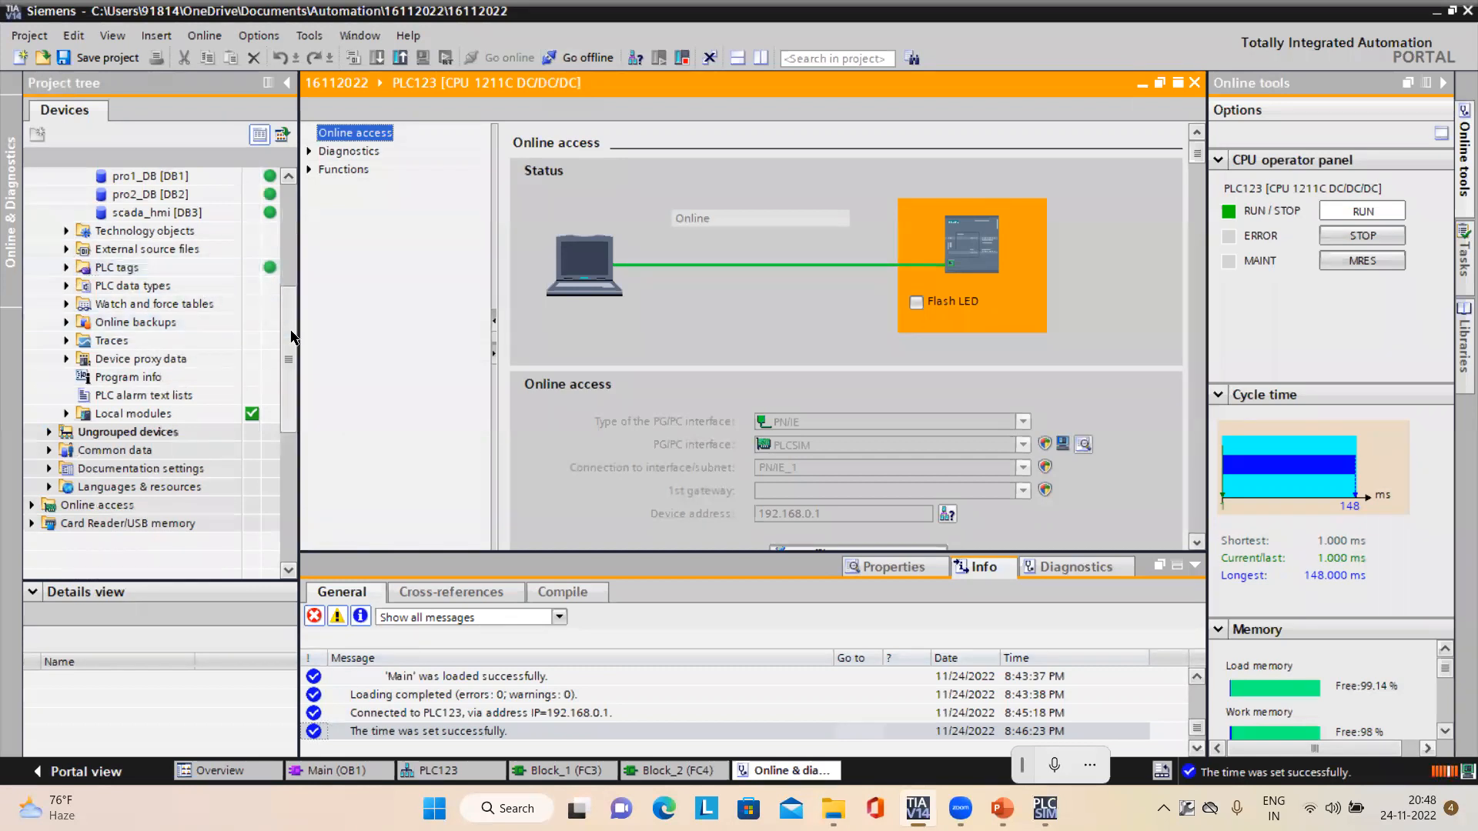
{"action": "left_click_drag", "start_coordinate": [295, 339], "coordinate": [285, 225]}
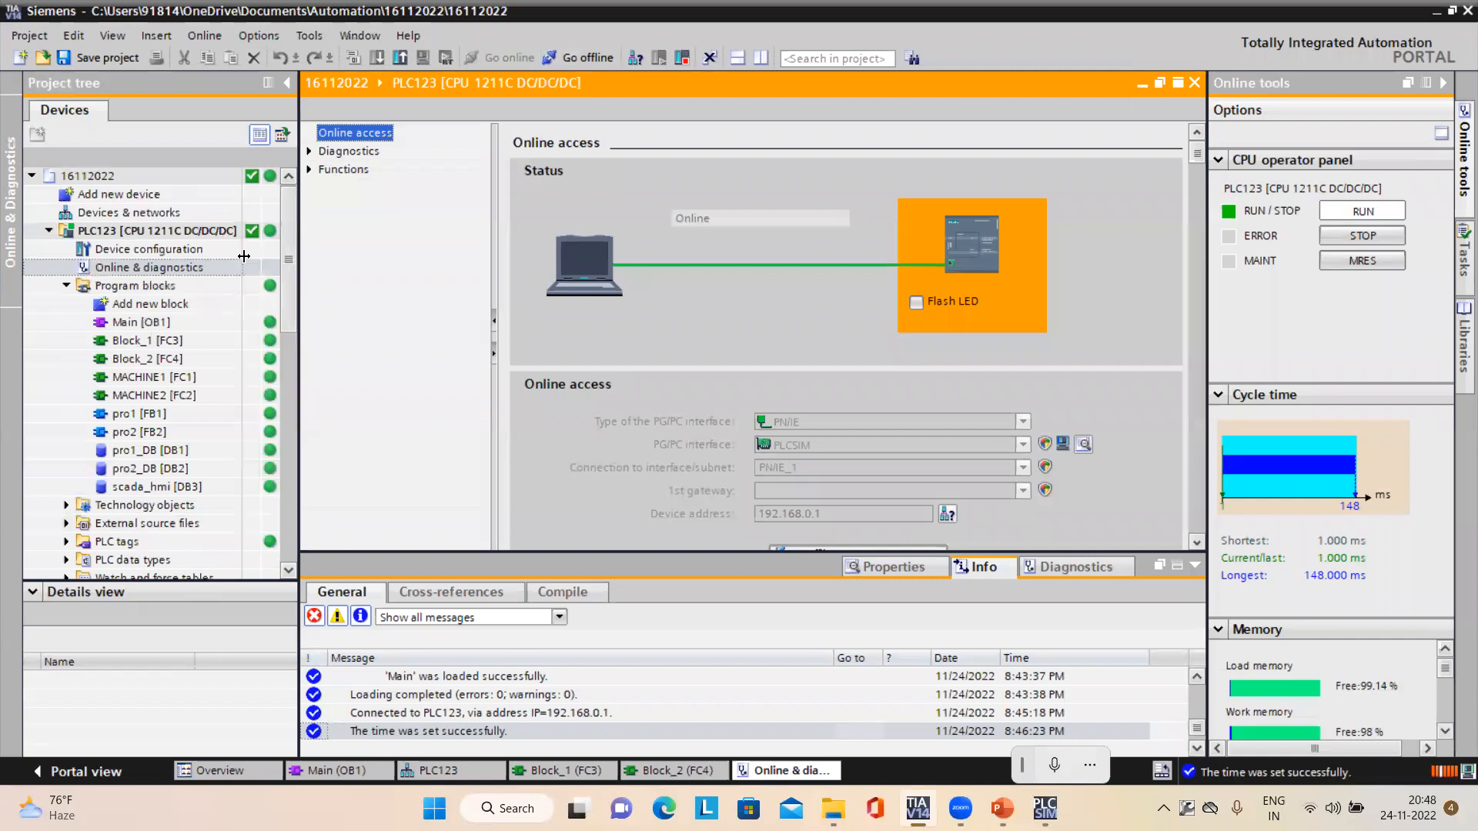
{"action": "double_click", "coordinate": [159, 250]}
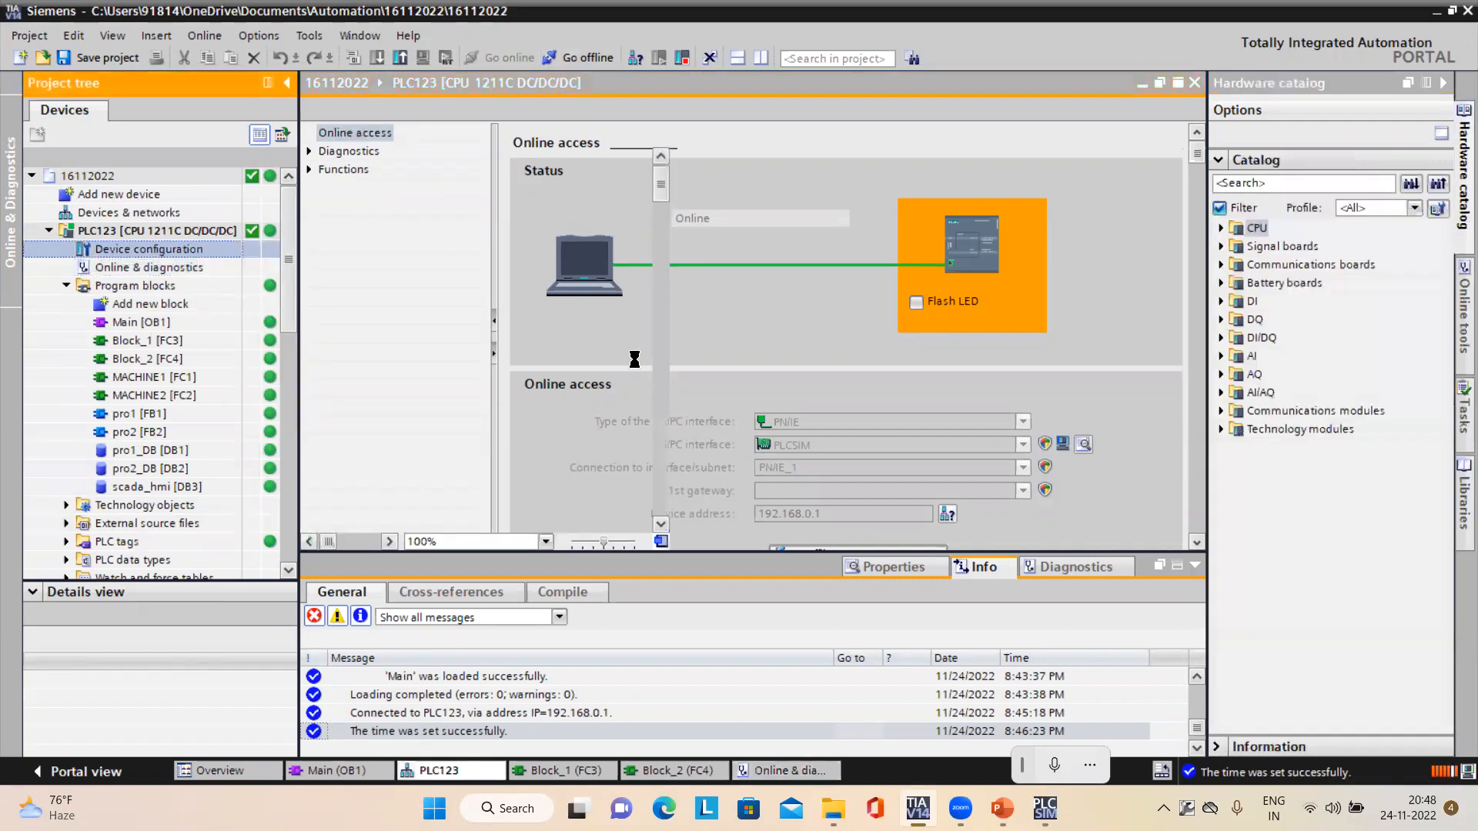
{"action": "left_click", "coordinate": [583, 313]}
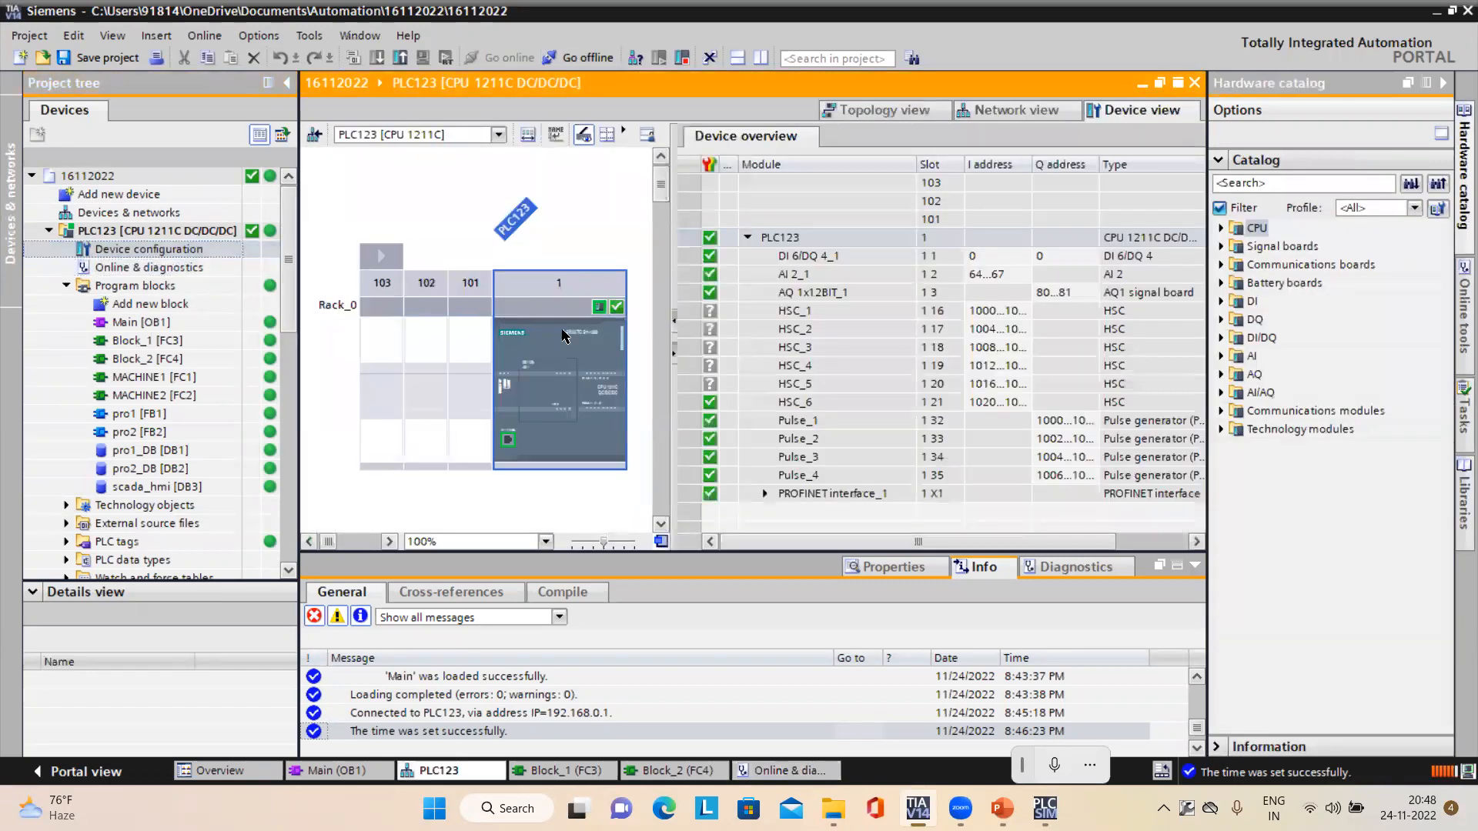
{"action": "left_click", "coordinate": [594, 313]}
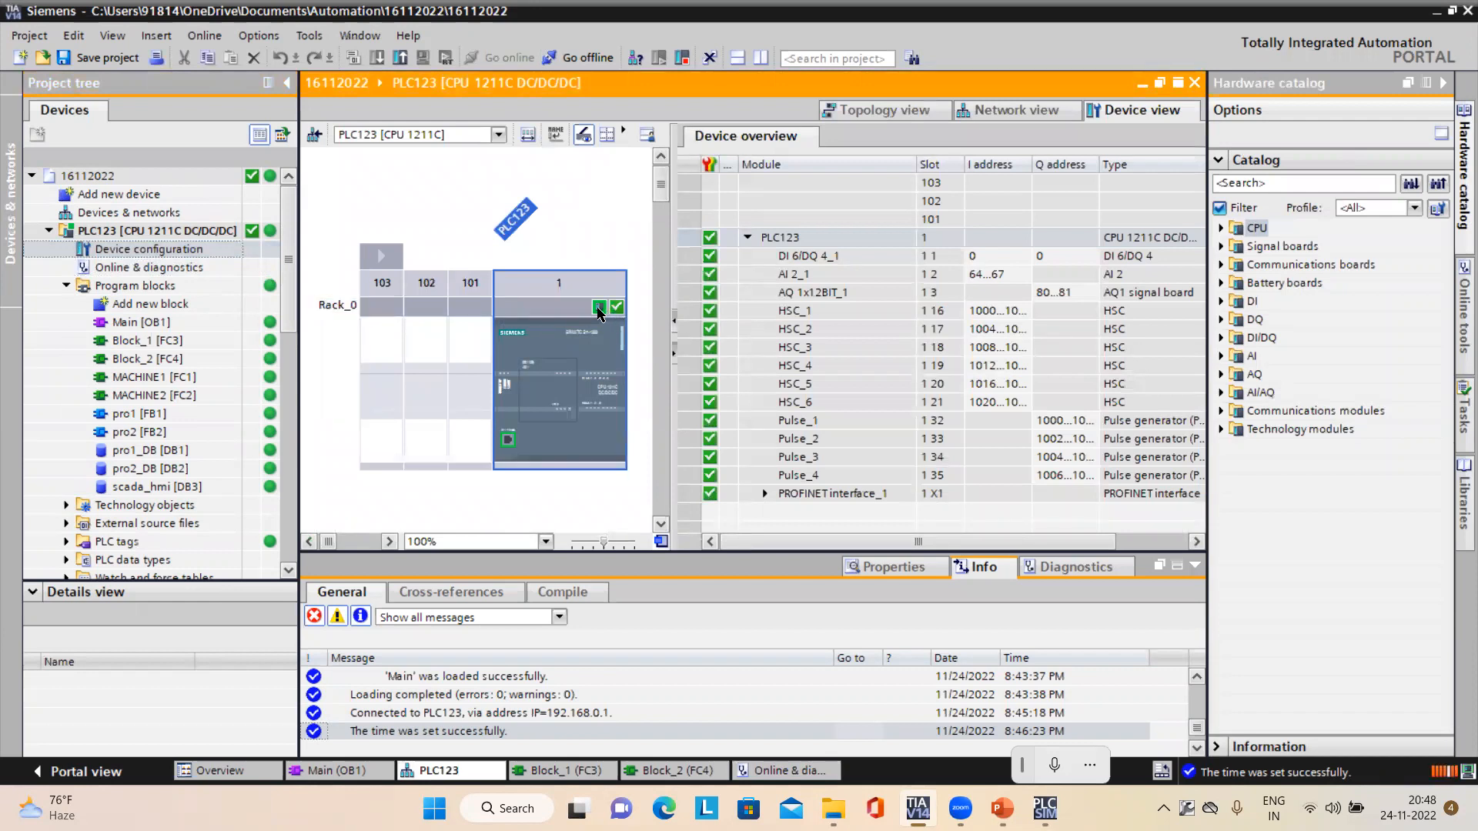
{"action": "mouse_move", "coordinate": [599, 311]}
{"action": "left_click", "coordinate": [539, 335]}
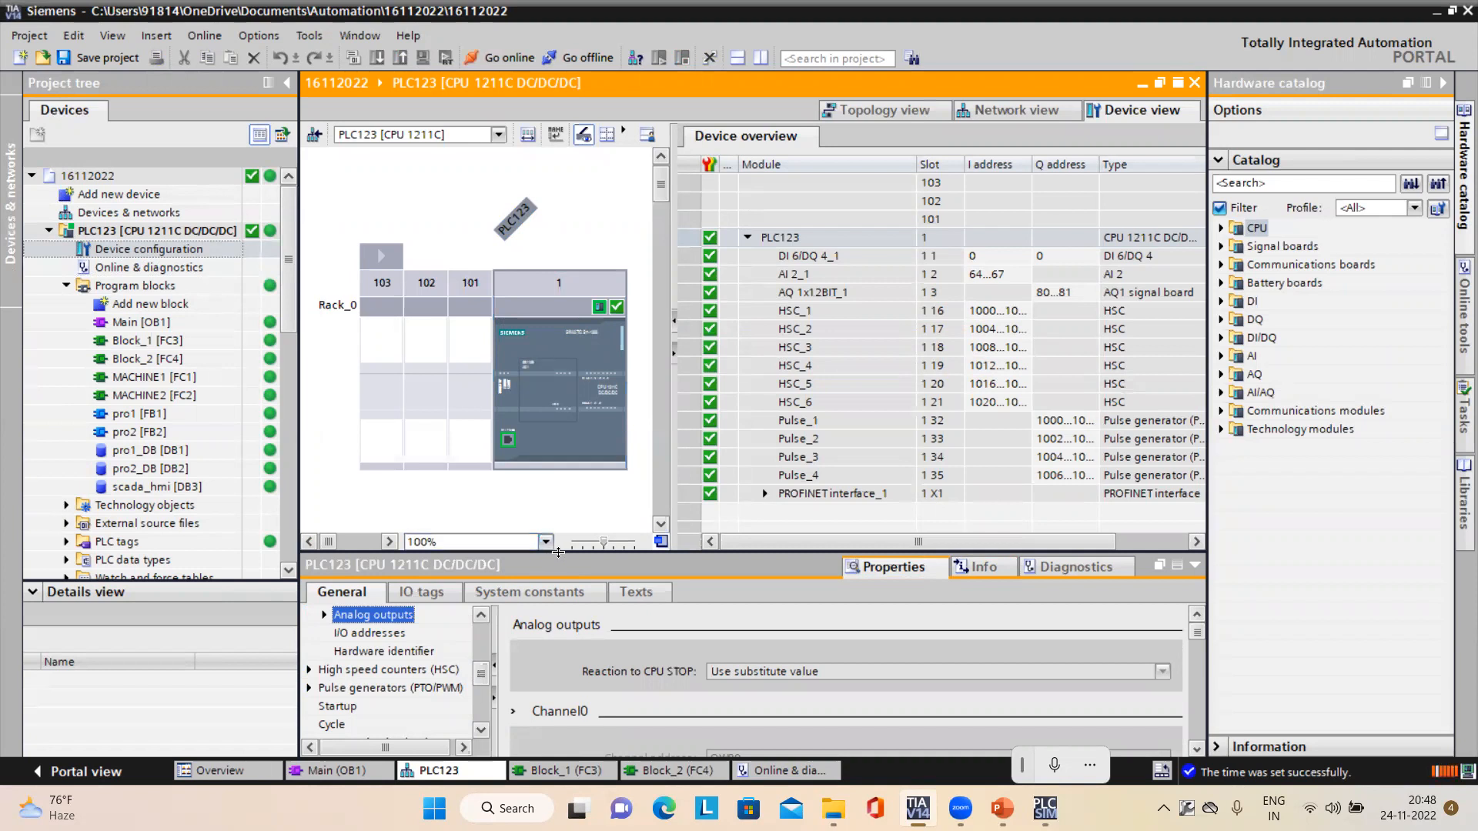
{"action": "left_click_drag", "start_coordinate": [558, 501], "coordinate": [558, 501]}
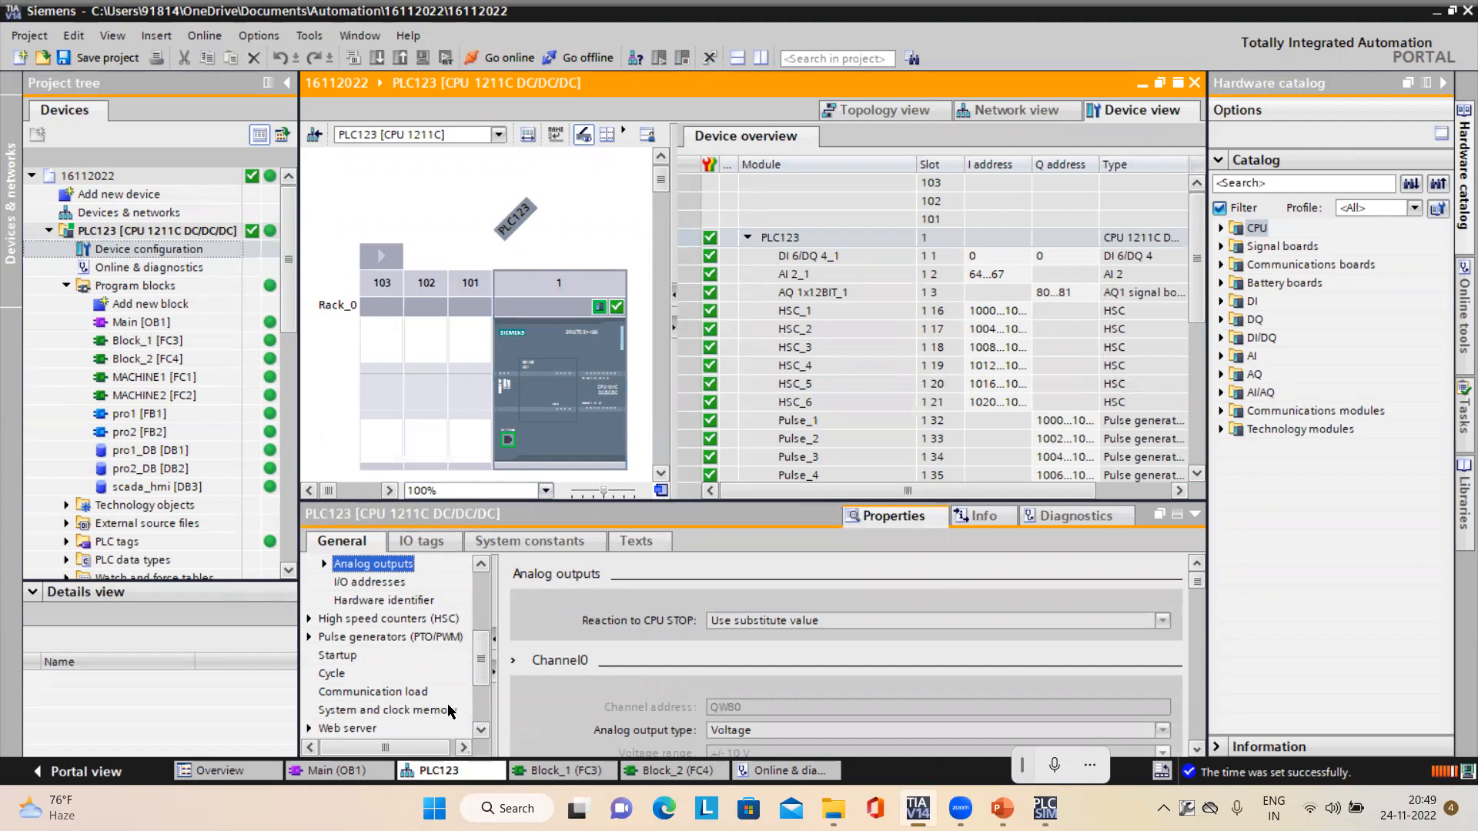
Look through the remaining property categories of the CPU, down to the overview of addresses.
{"action": "left_click", "coordinate": [482, 731]}
{"action": "left_click", "coordinate": [482, 731]}
{"action": "left_click", "coordinate": [482, 732]}
{"action": "left_click", "coordinate": [482, 731]}
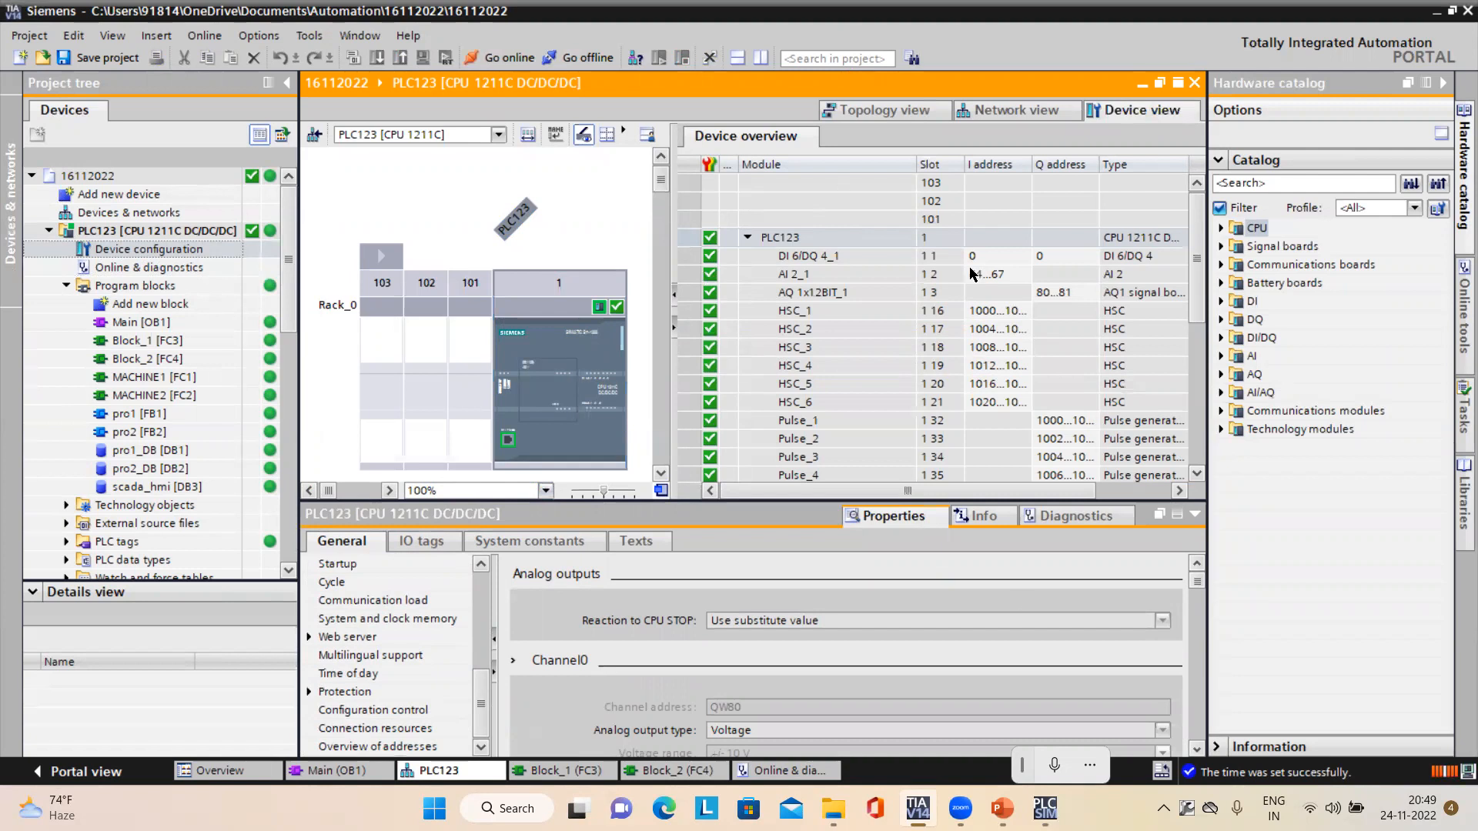
Go offline to end the online connection to PLC123 and return to its device configuration.
{"action": "key", "text": "ctrl+m"}
{"action": "left_click", "coordinate": [898, 524]}
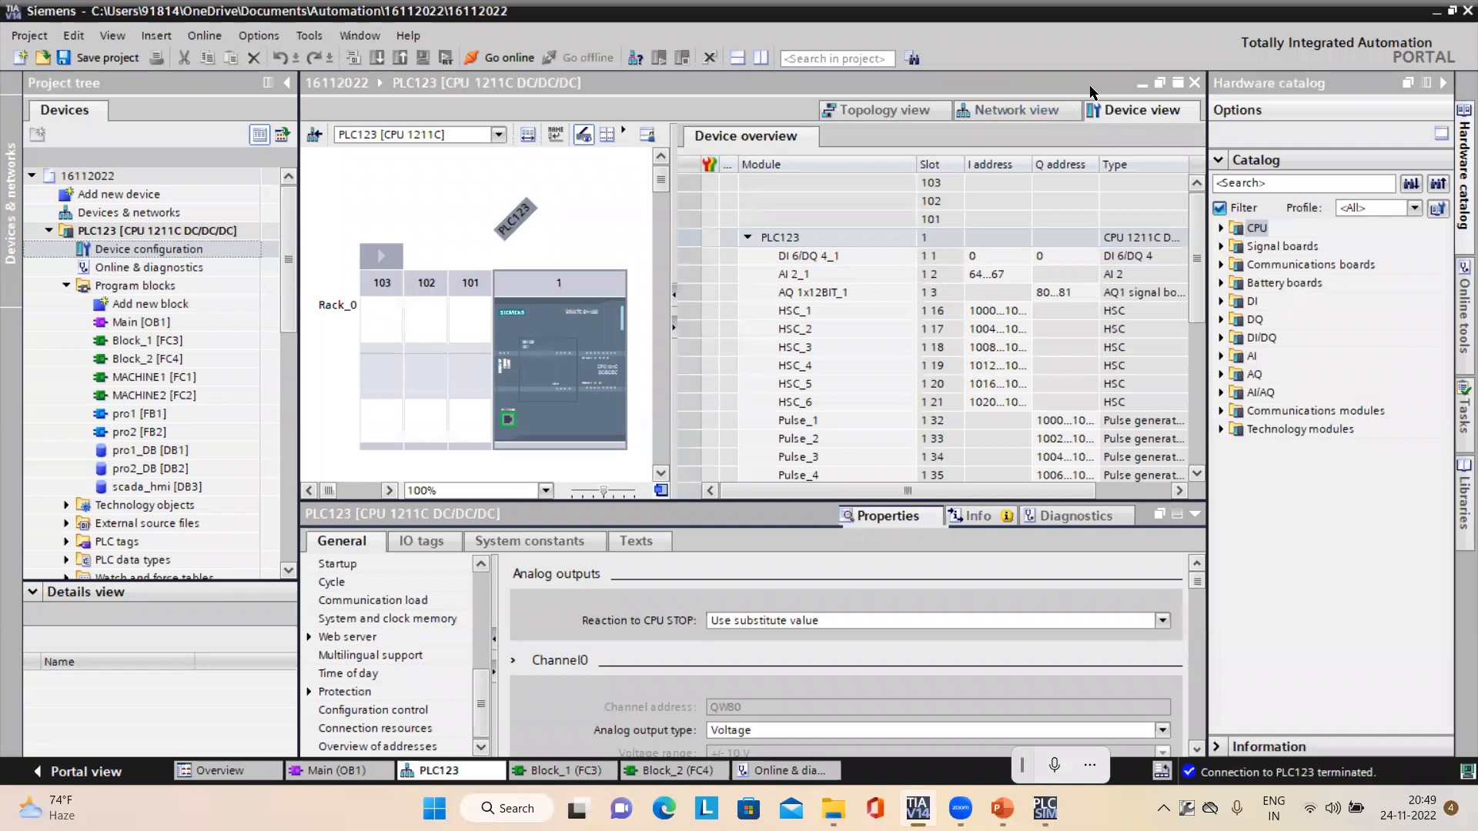
{"action": "left_click", "coordinate": [1036, 82]}
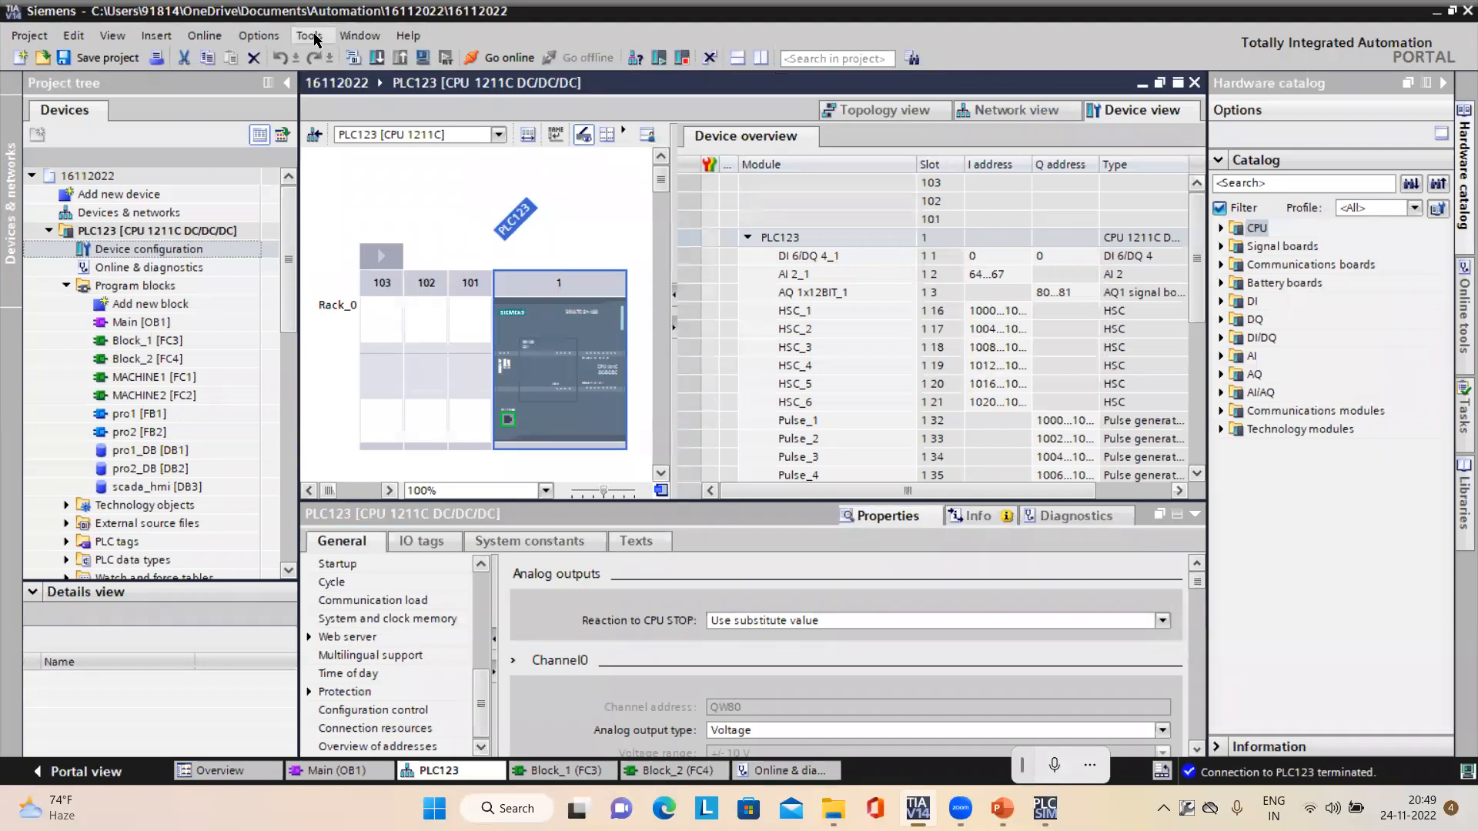
Show the reference text settings with the editing and reference languages for the project.
{"action": "left_click", "coordinate": [259, 41]}
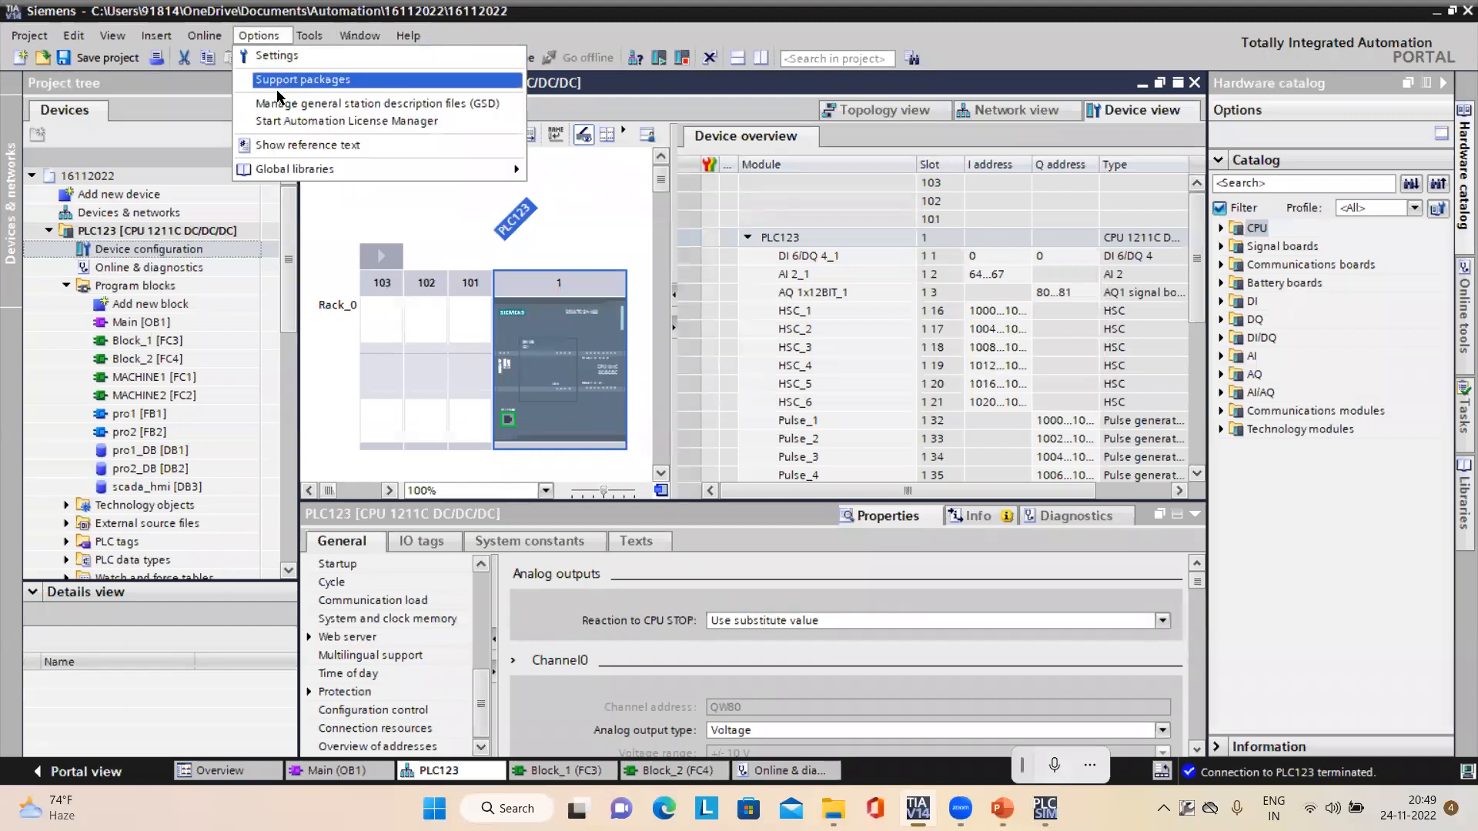
{"action": "left_click", "coordinate": [341, 146]}
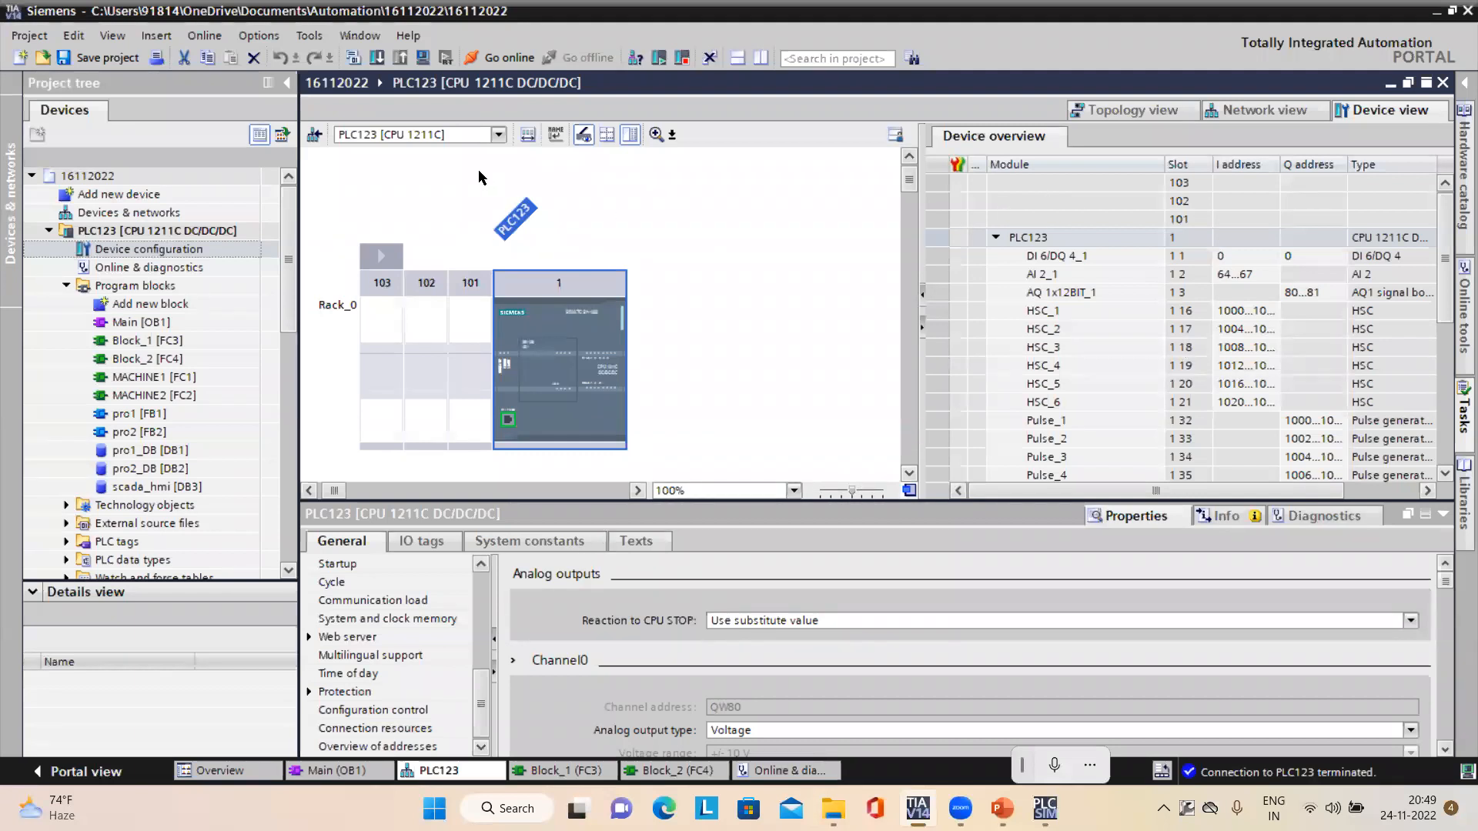
{"action": "left_click", "coordinate": [258, 36]}
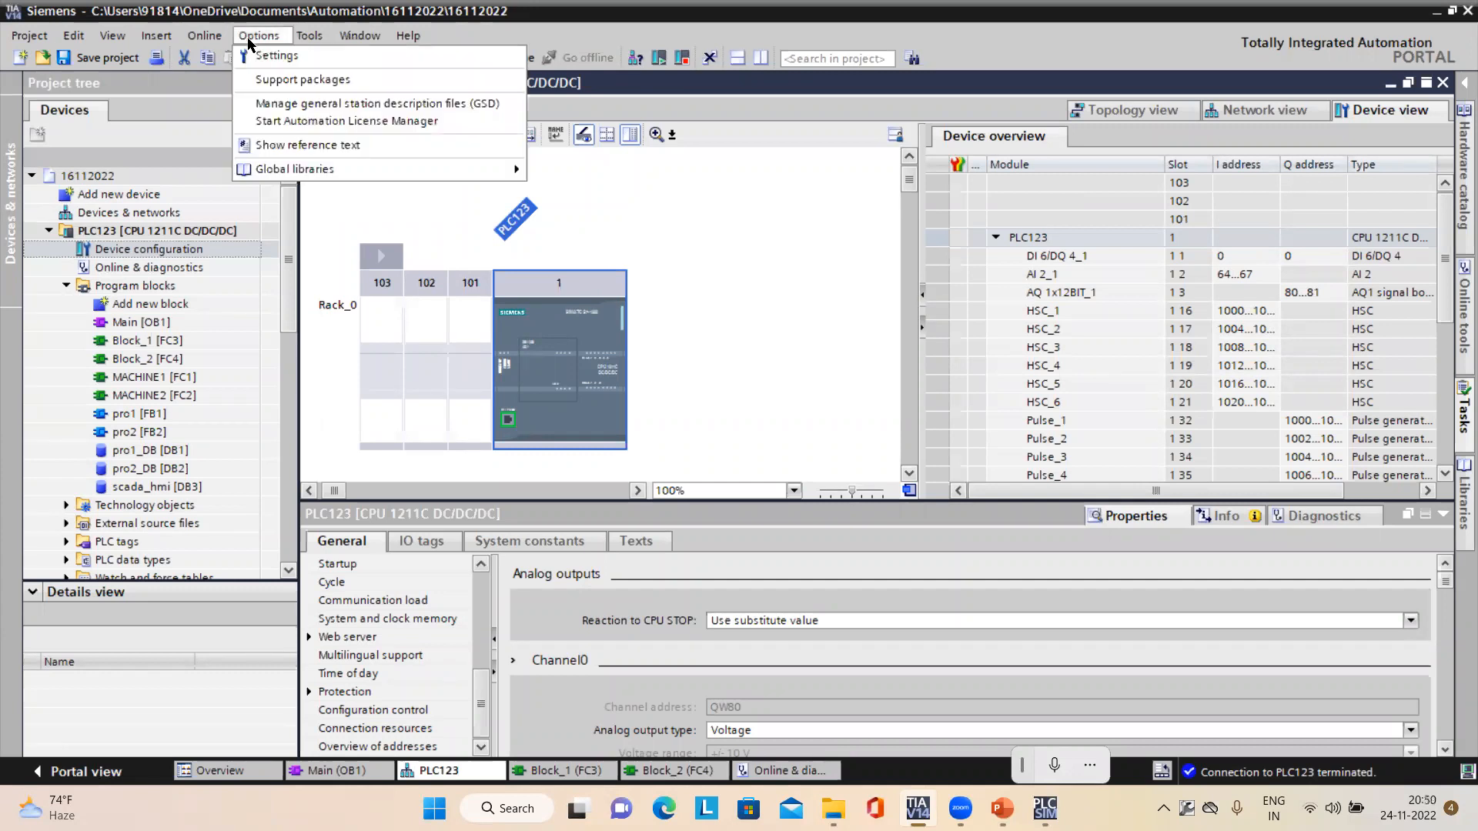
{"action": "left_click", "coordinate": [249, 147]}
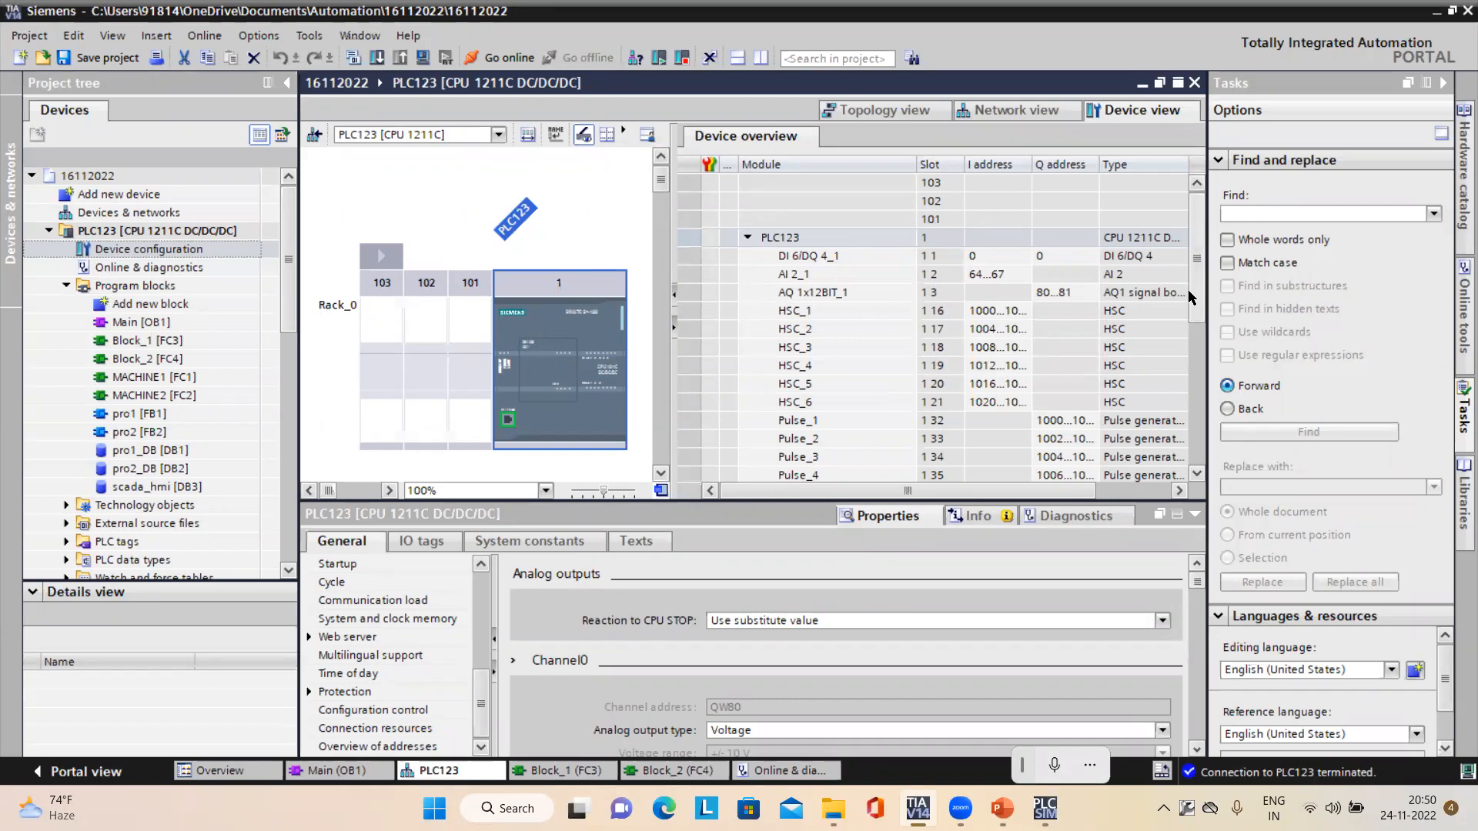
Look over the remaining modules in the device overview and display the Reference projects area.
{"action": "scroll", "coordinate": [1190, 296], "scroll_direction": "down", "scroll_amount": 3}
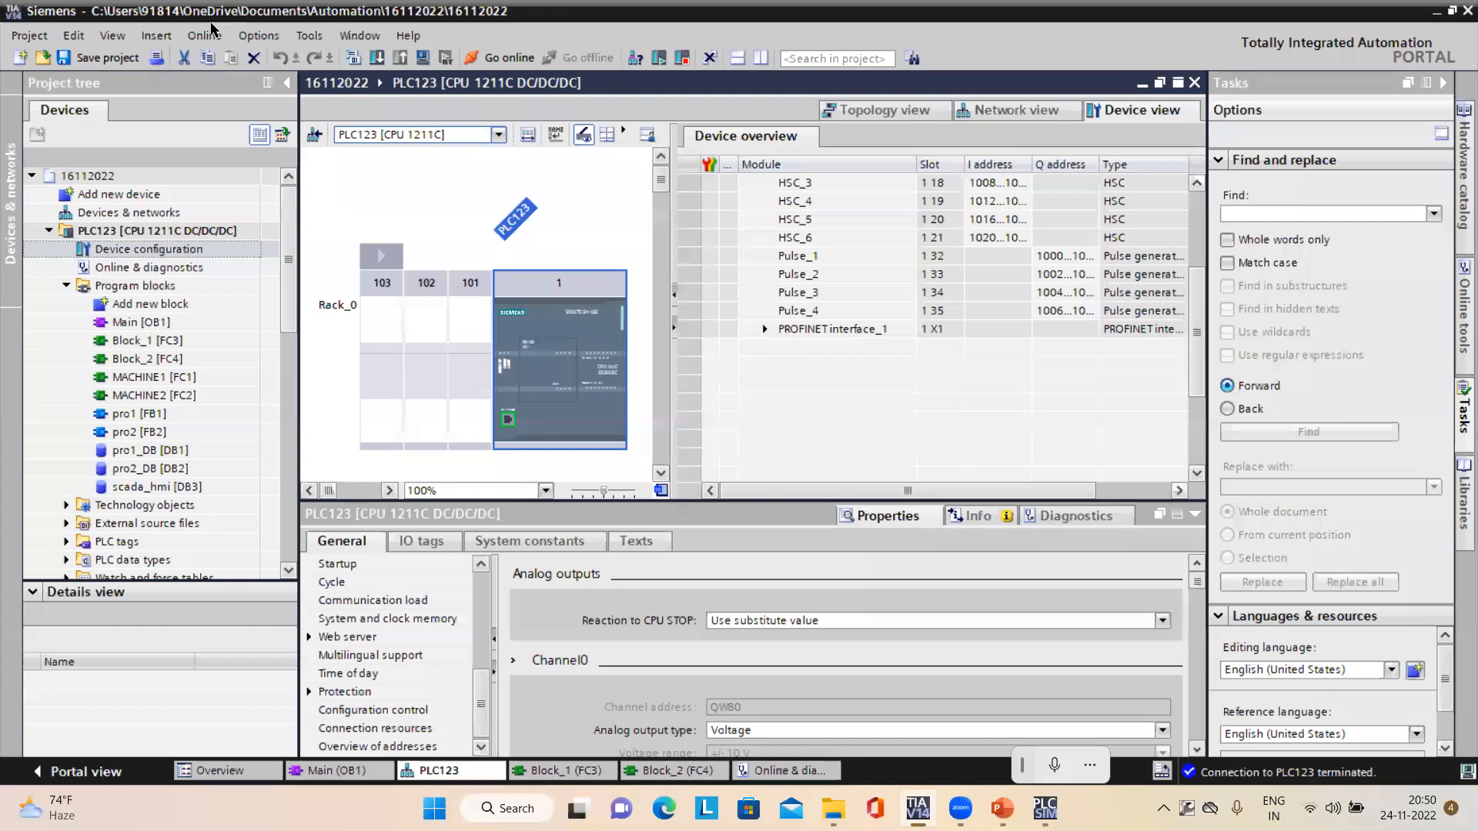
{"action": "left_click", "coordinate": [109, 40]}
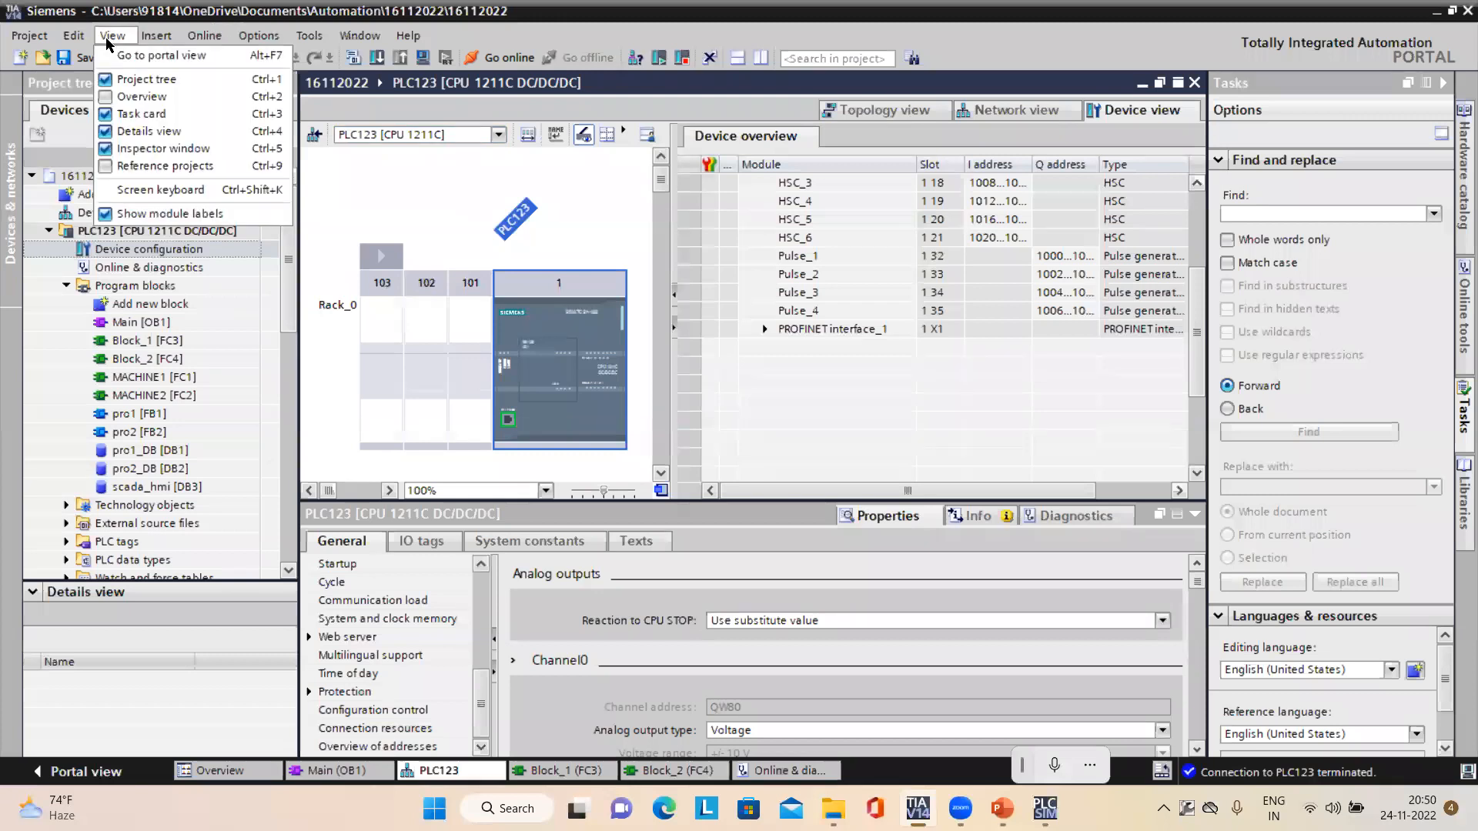
{"action": "left_click", "coordinate": [108, 168]}
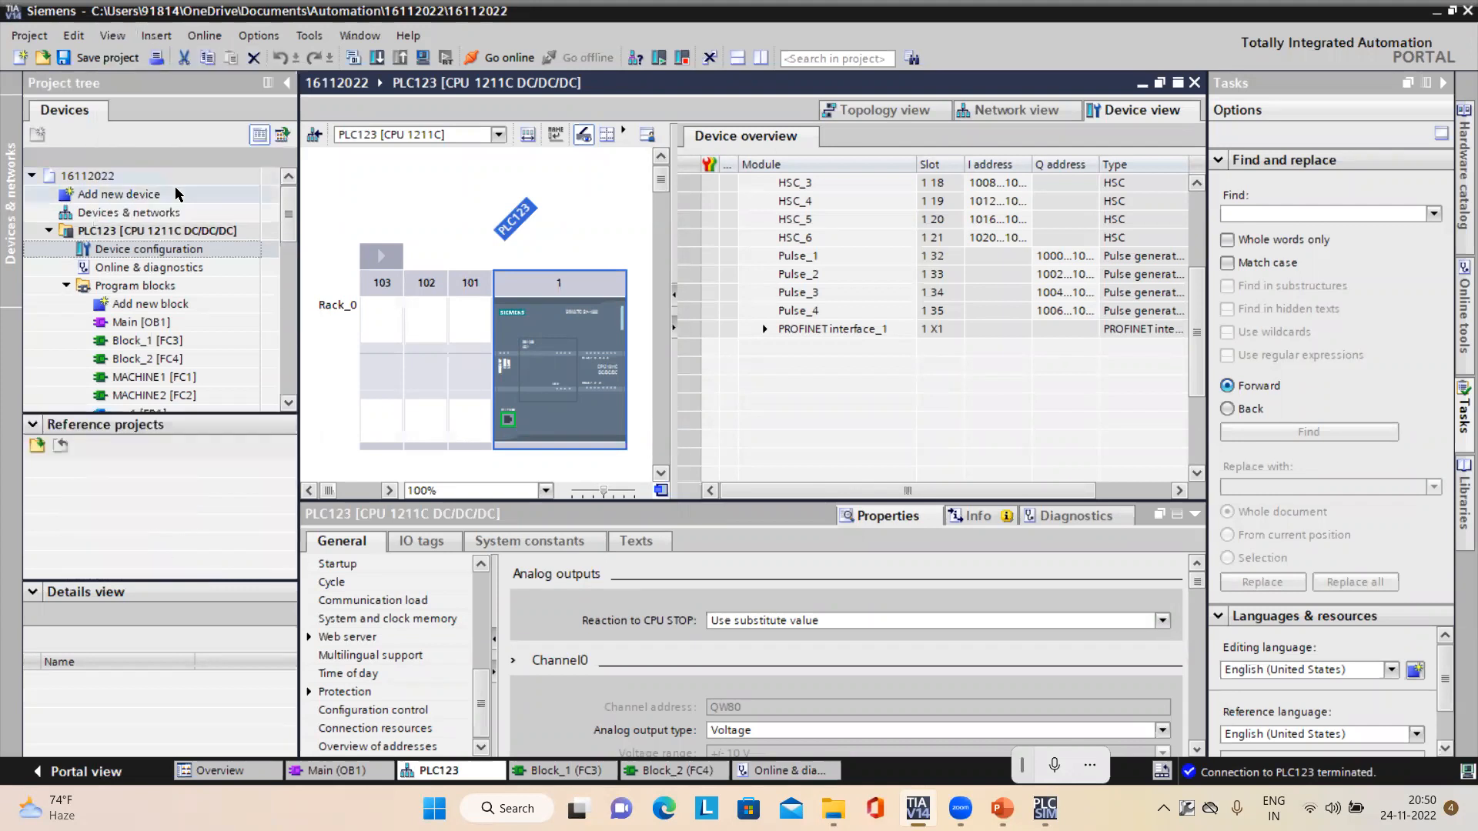